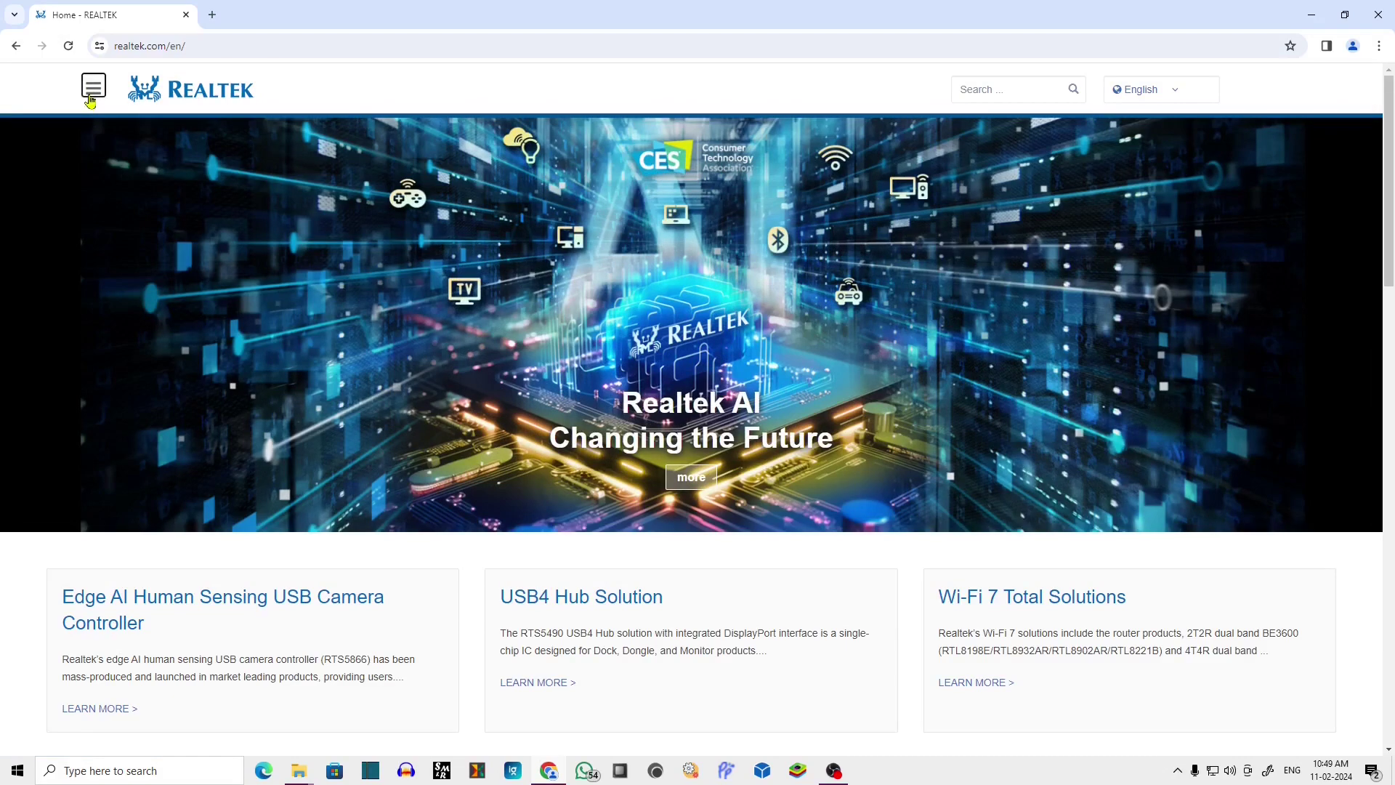
# Open the Computer Peripheral ICs downloads page on the Realtek website
pyautogui.click(90, 101)
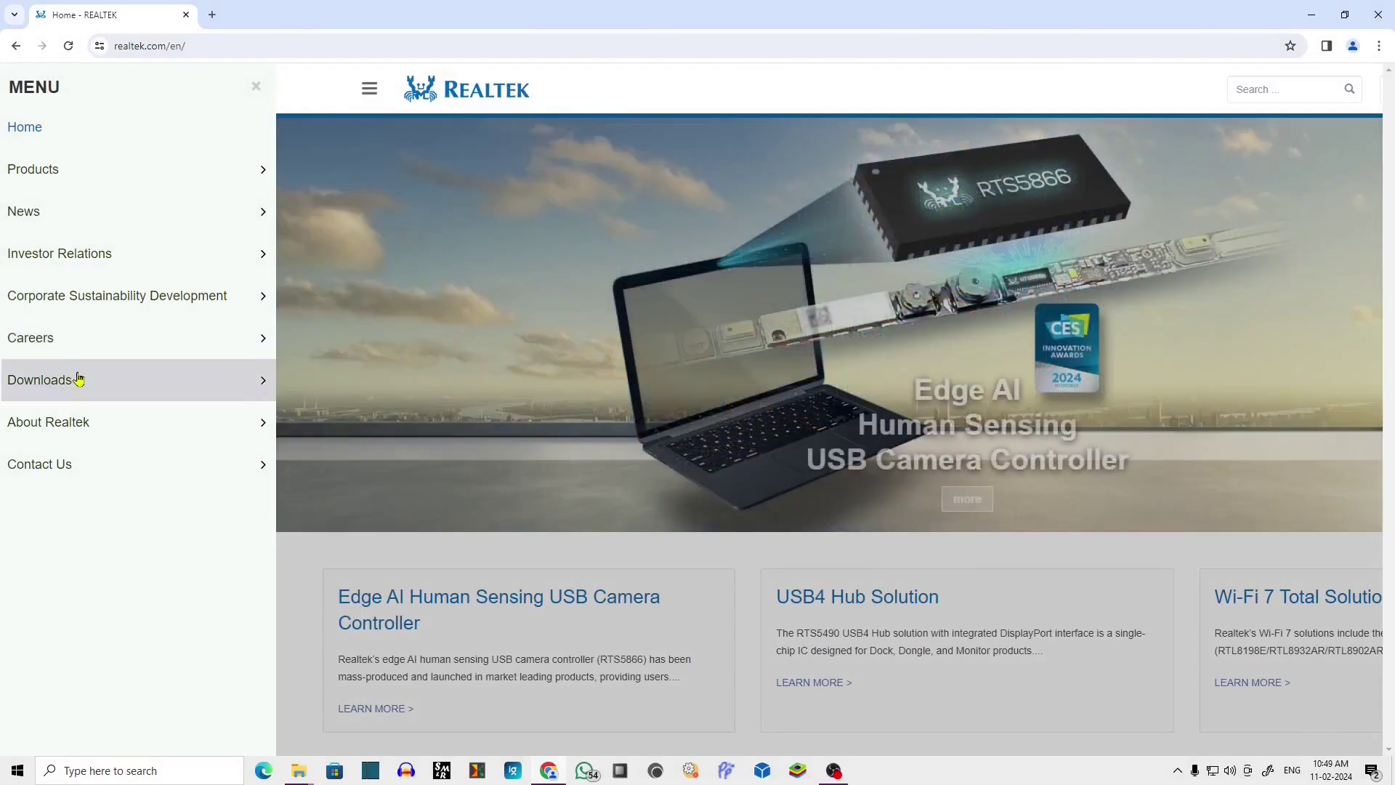
pyautogui.click(78, 379)
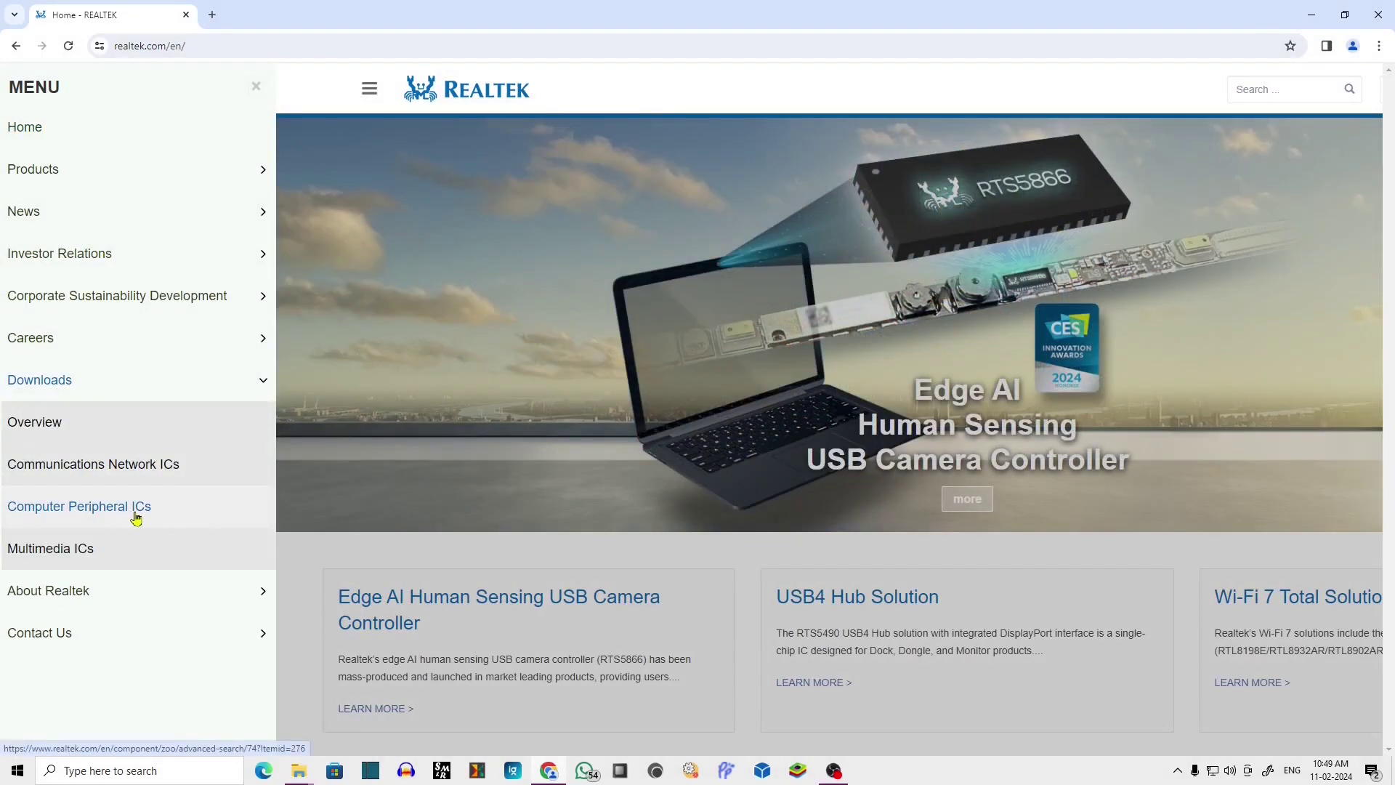
pyautogui.click(136, 517)
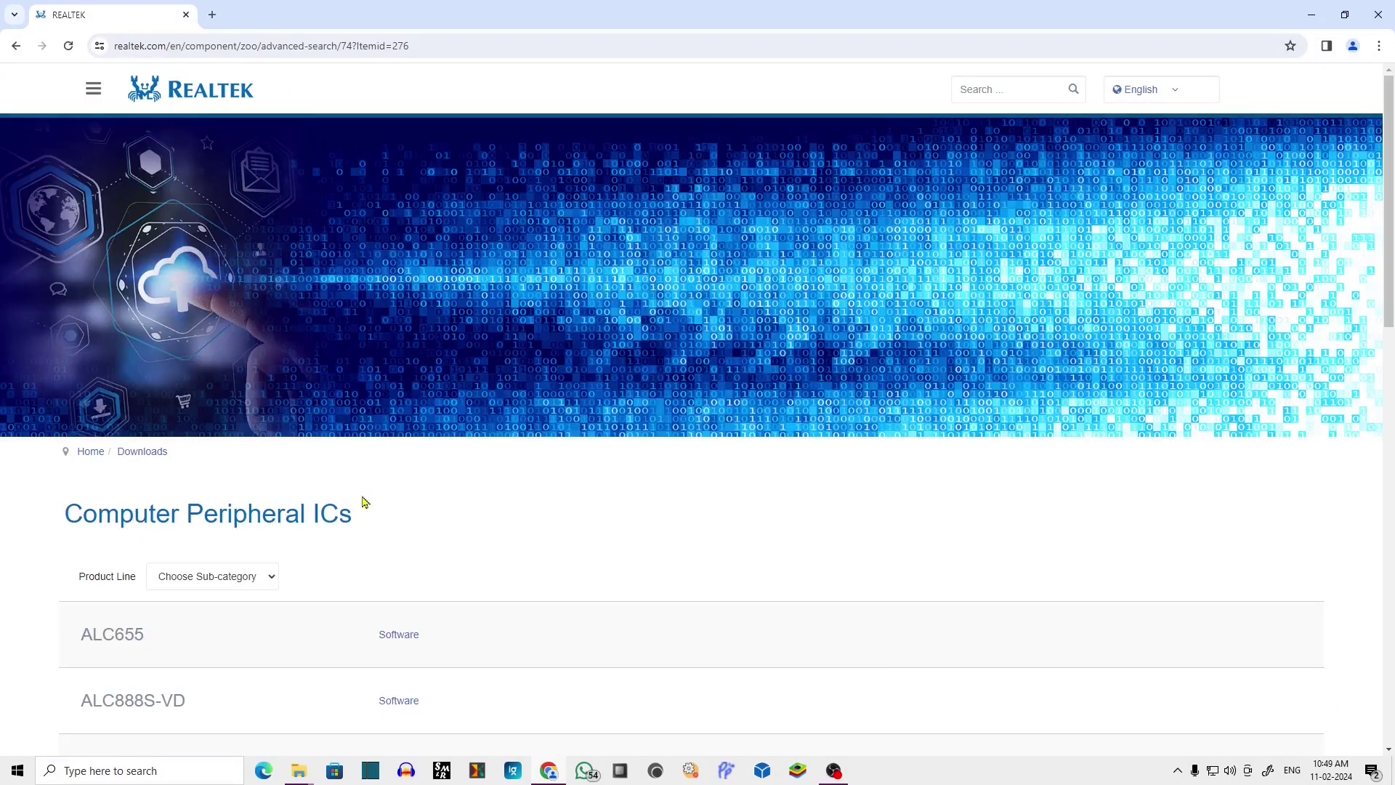
# Filter the product line to PC Audio Codecs, open the ALC898 software page and find the Windows 64-bit driver executable
pyautogui.scroll(-4, 361, 477)
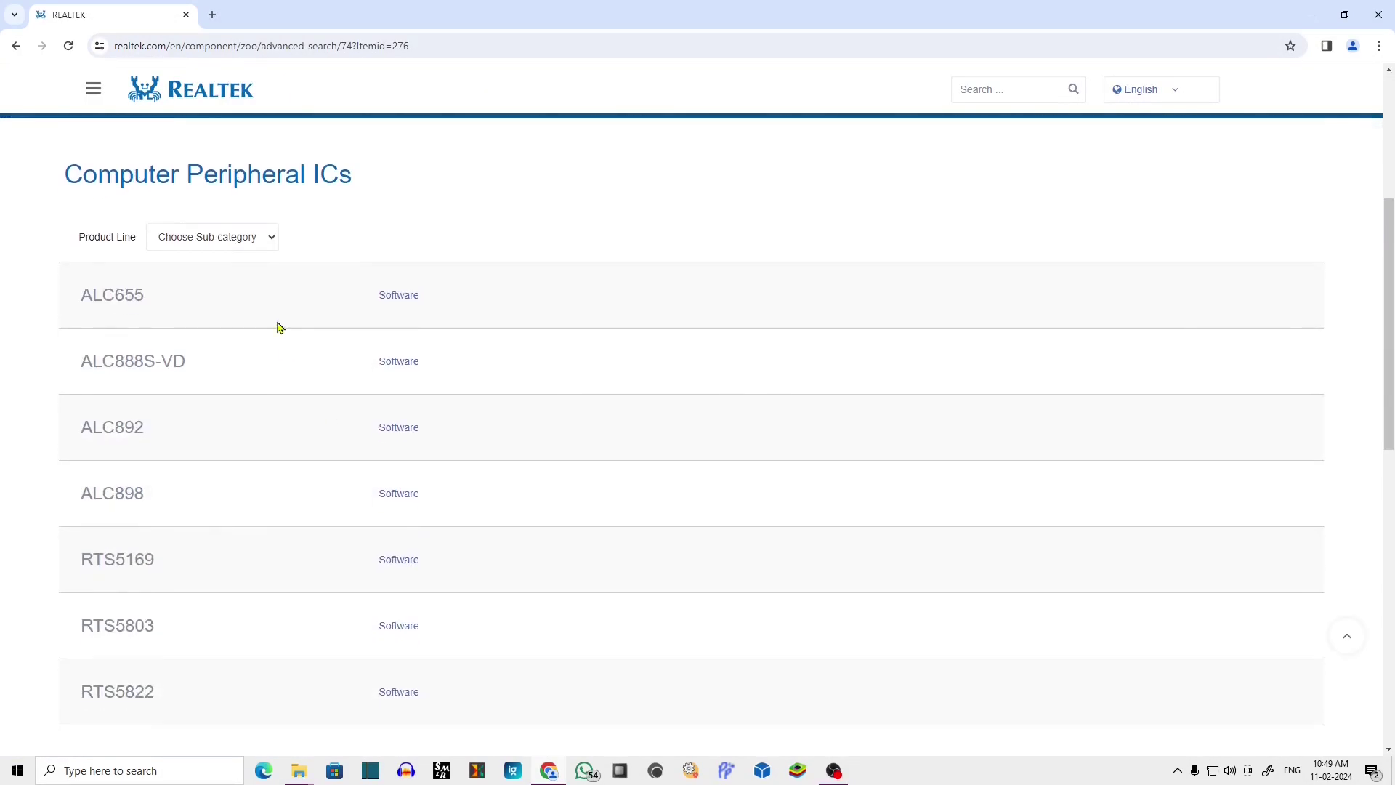
pyautogui.click(216, 241)
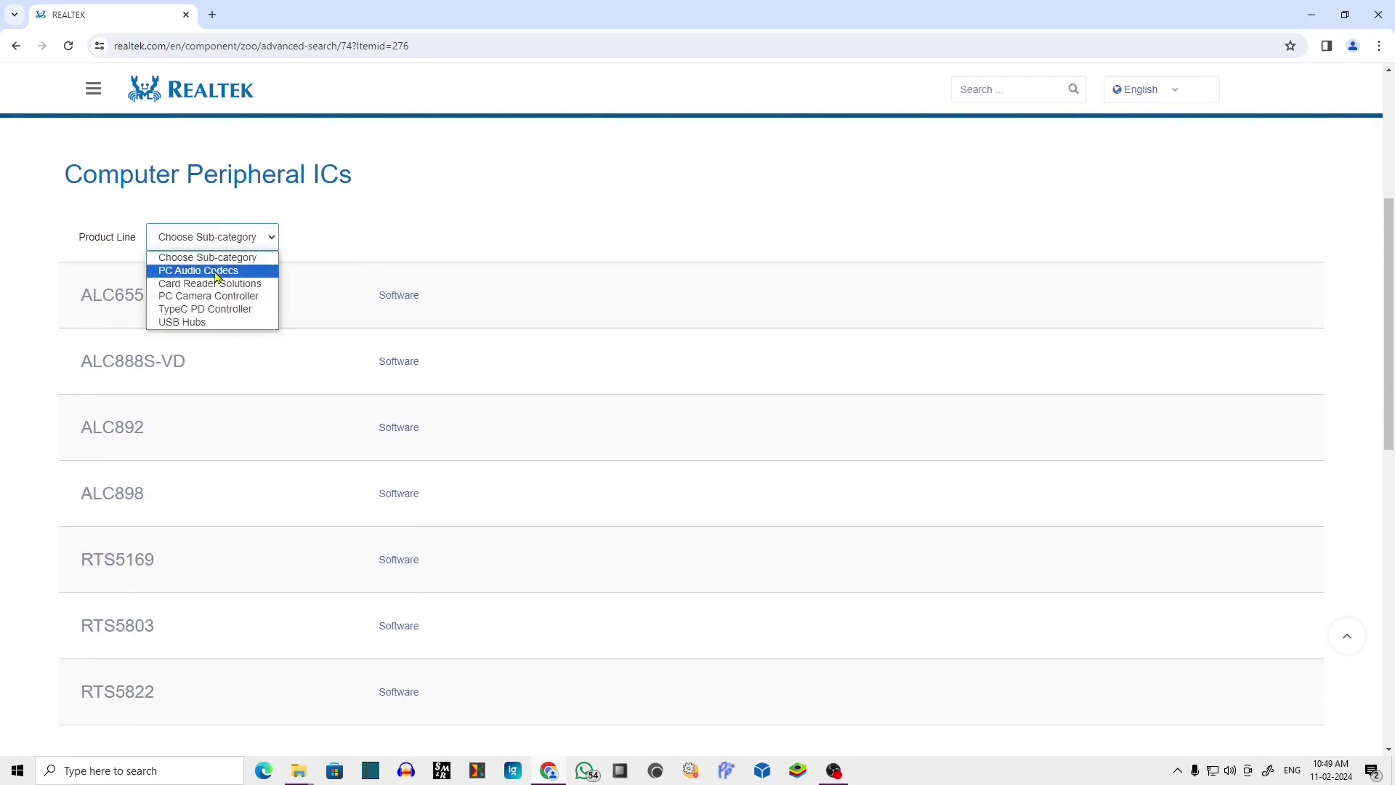
pyautogui.click(216, 272)
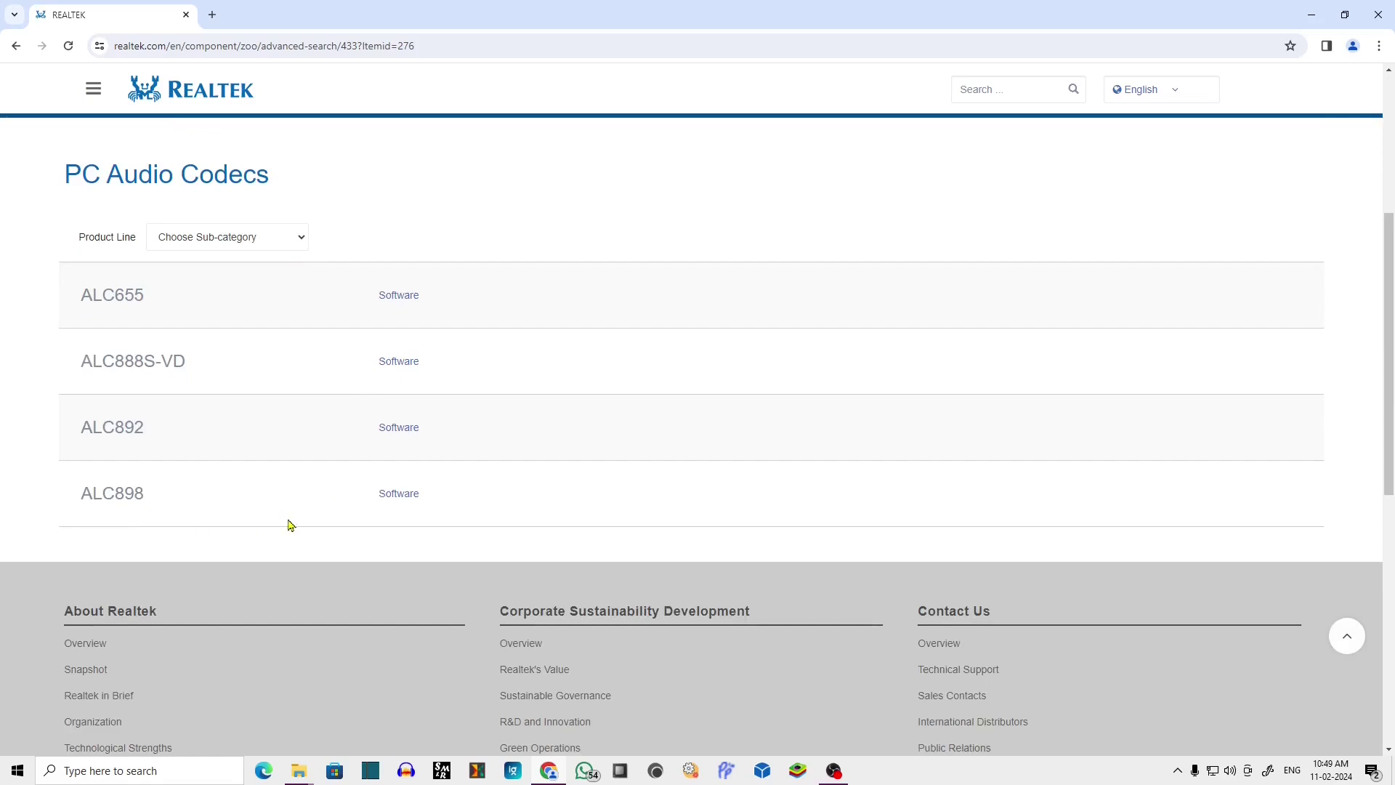
pyautogui.click(399, 494)
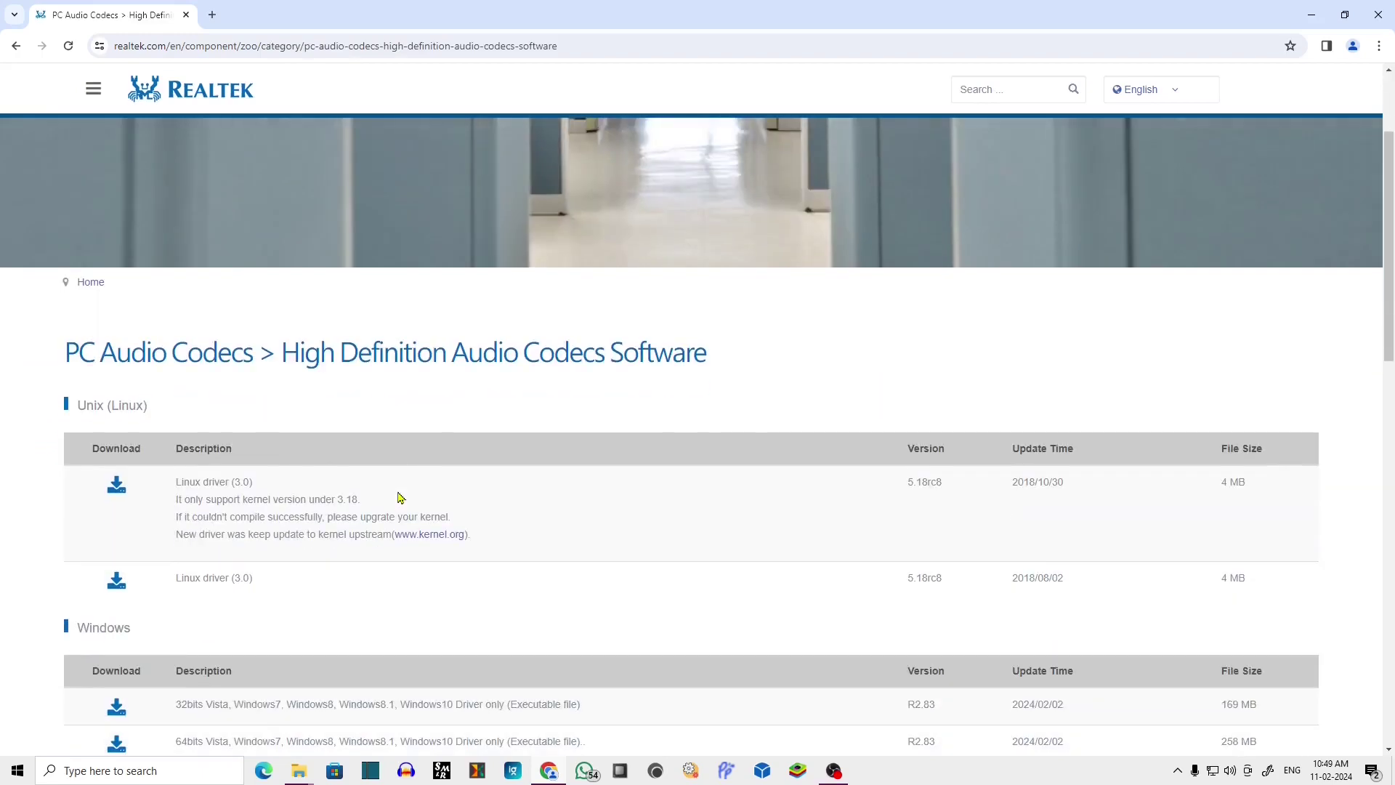
pyautogui.scroll(-2, 399, 497)
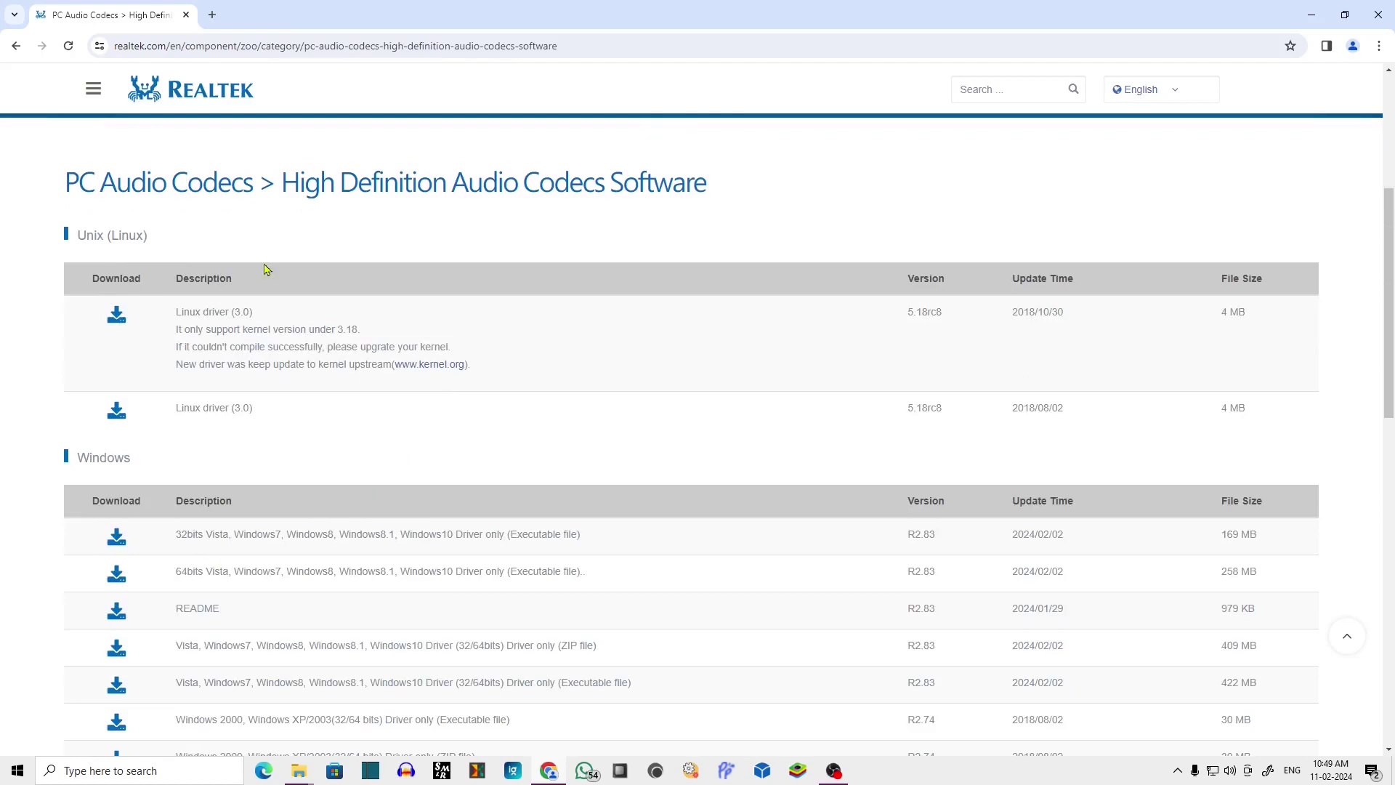
pyautogui.scroll(-2, 432, 574)
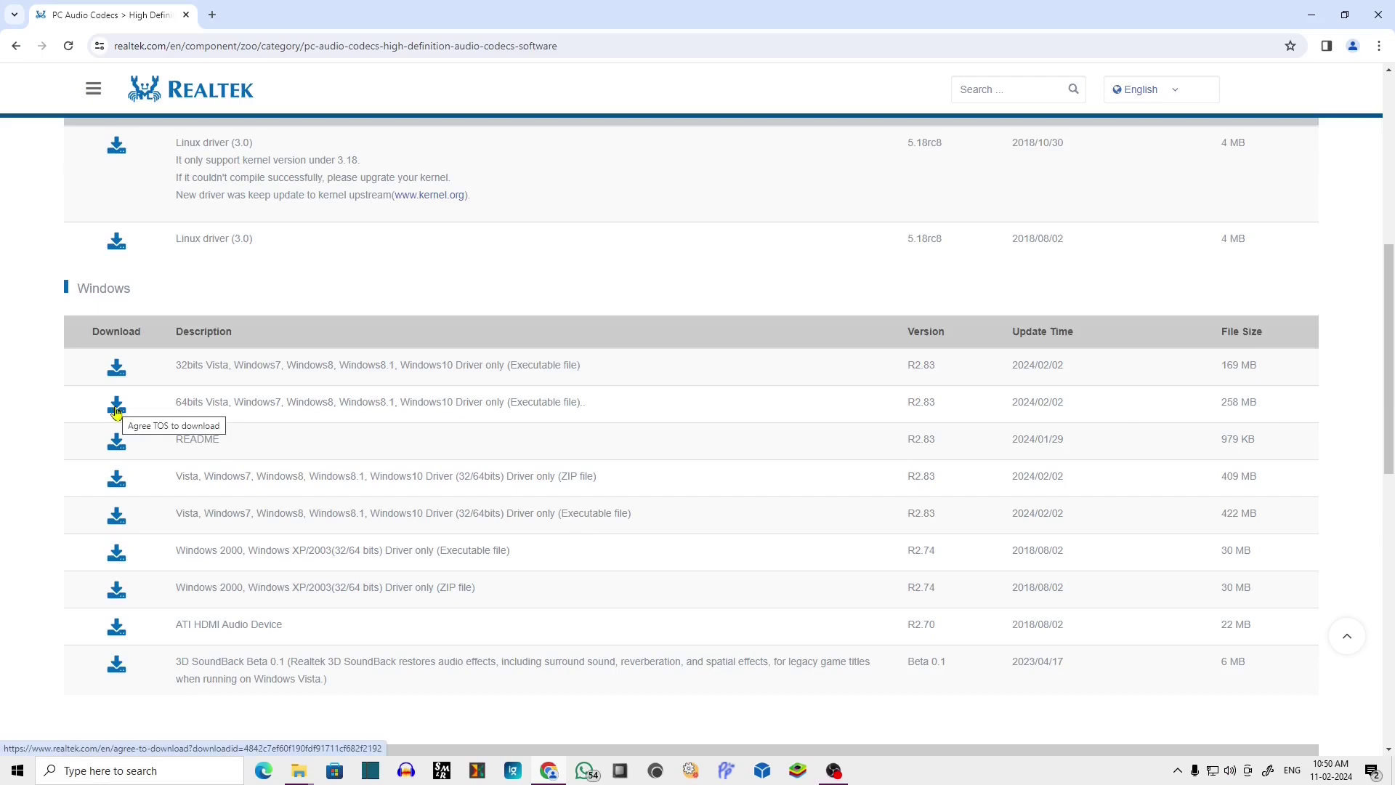
# Switch to File Explorer and bring up the "Realteck Driver new 2024" folder containing the 64-bit driver installer
pyautogui.click(299, 770)
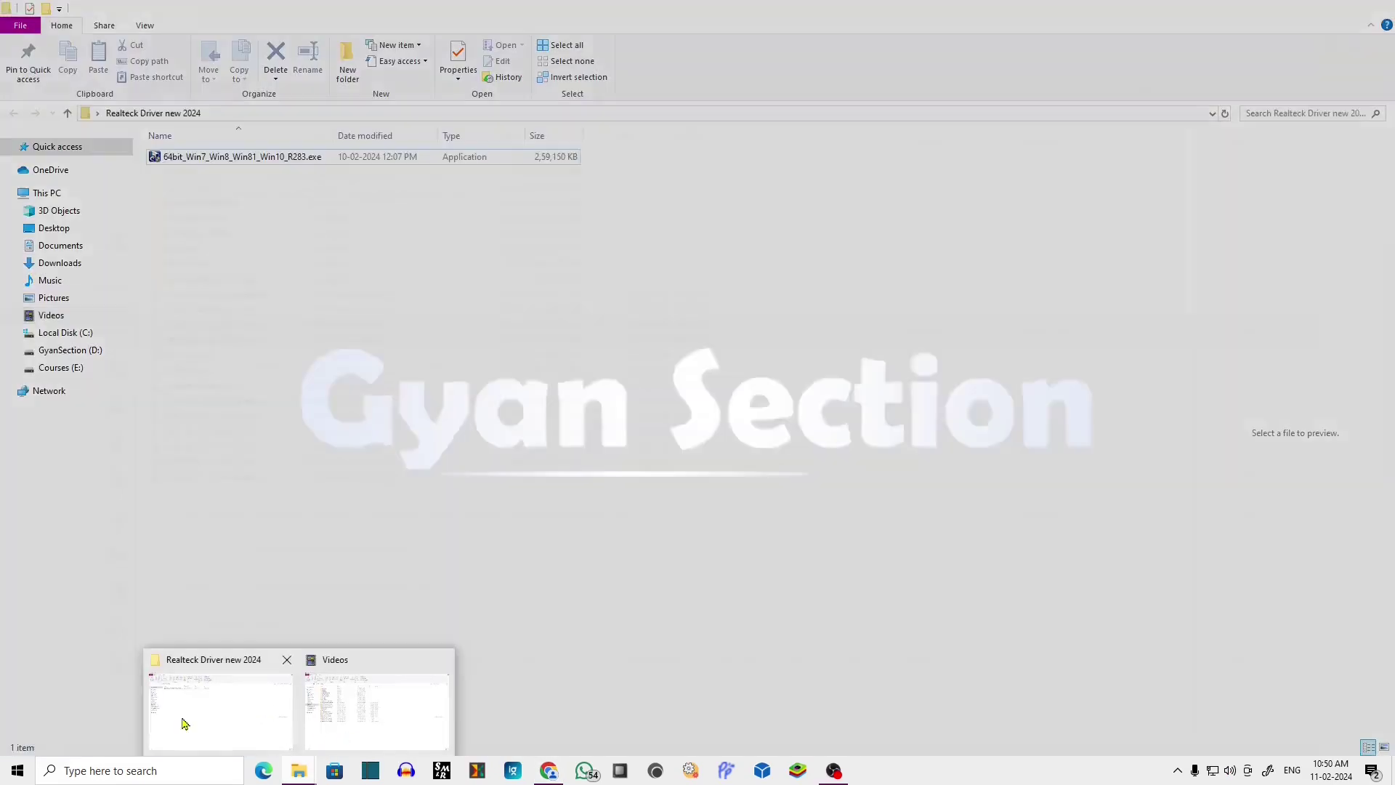
pyautogui.click(183, 721)
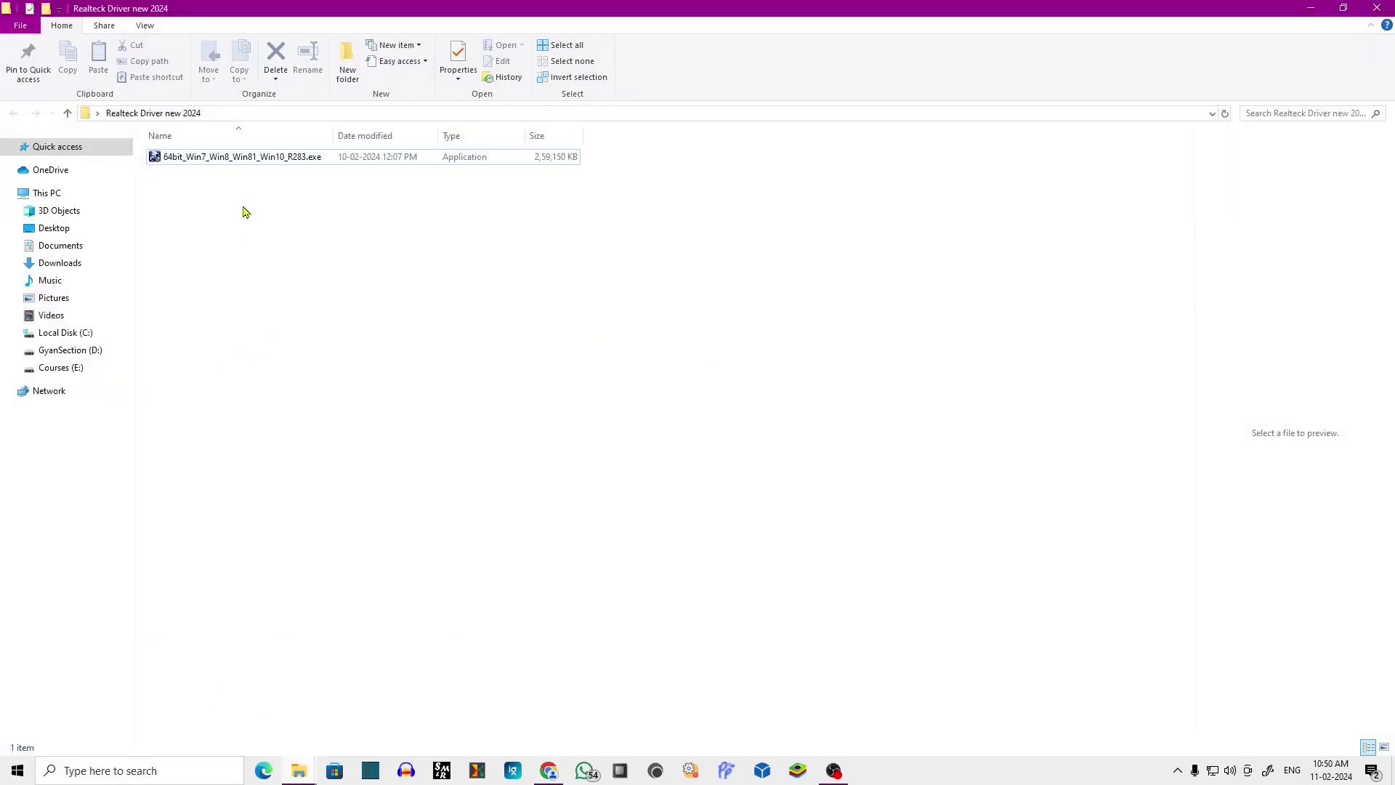
pyautogui.click(228, 164)
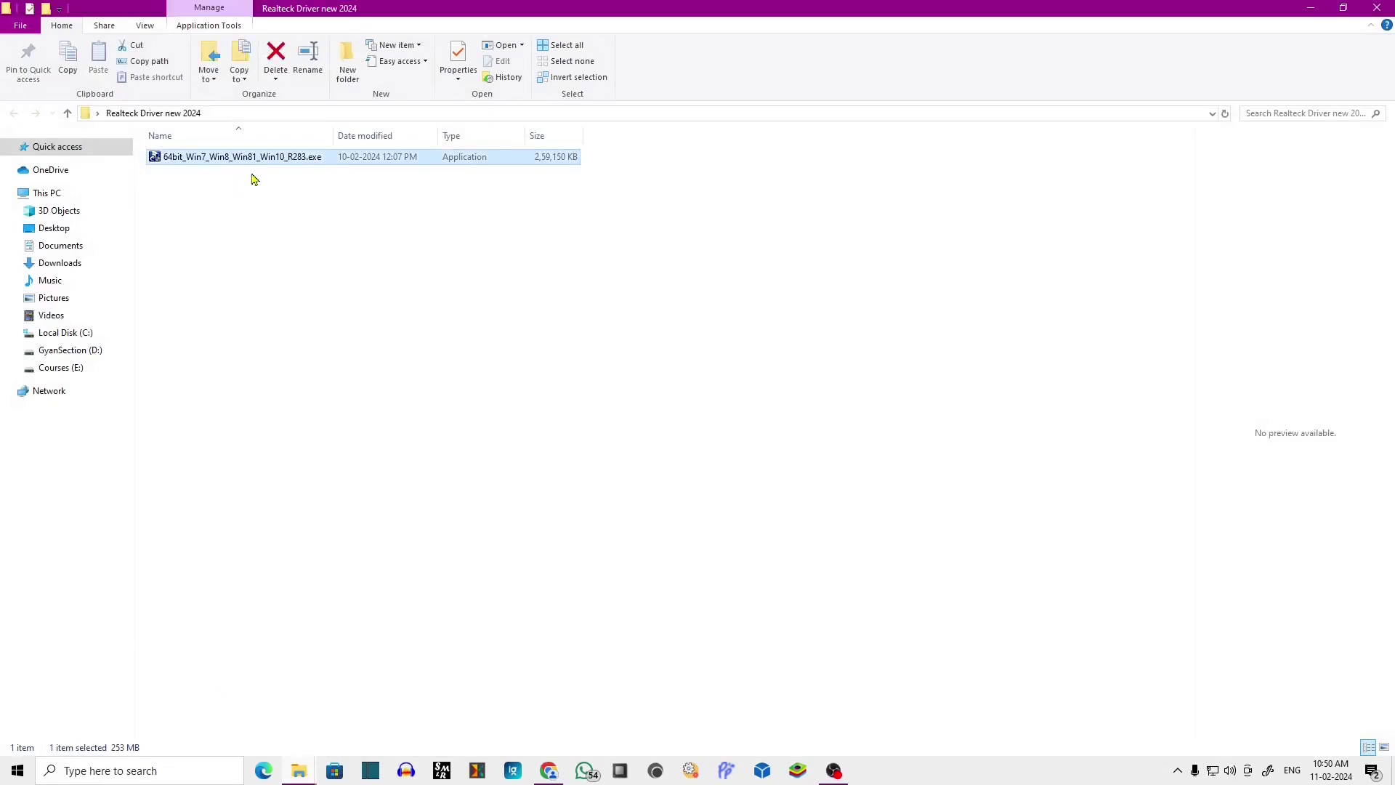
pyautogui.click(431, 363)
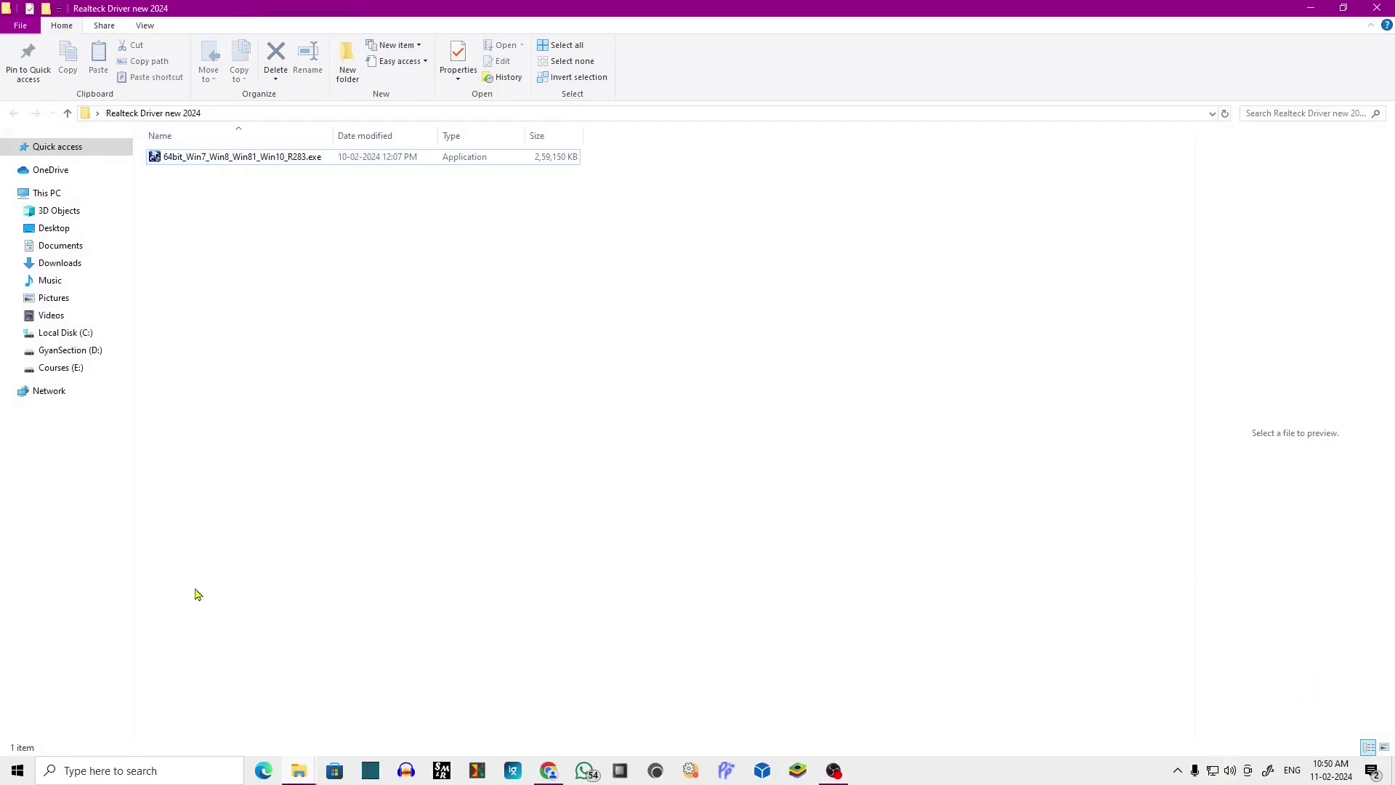
# Check the devices under Sound, video and game controllers and Audio inputs and outputs in Device Manager, then close it
pyautogui.rightClick(18, 771)
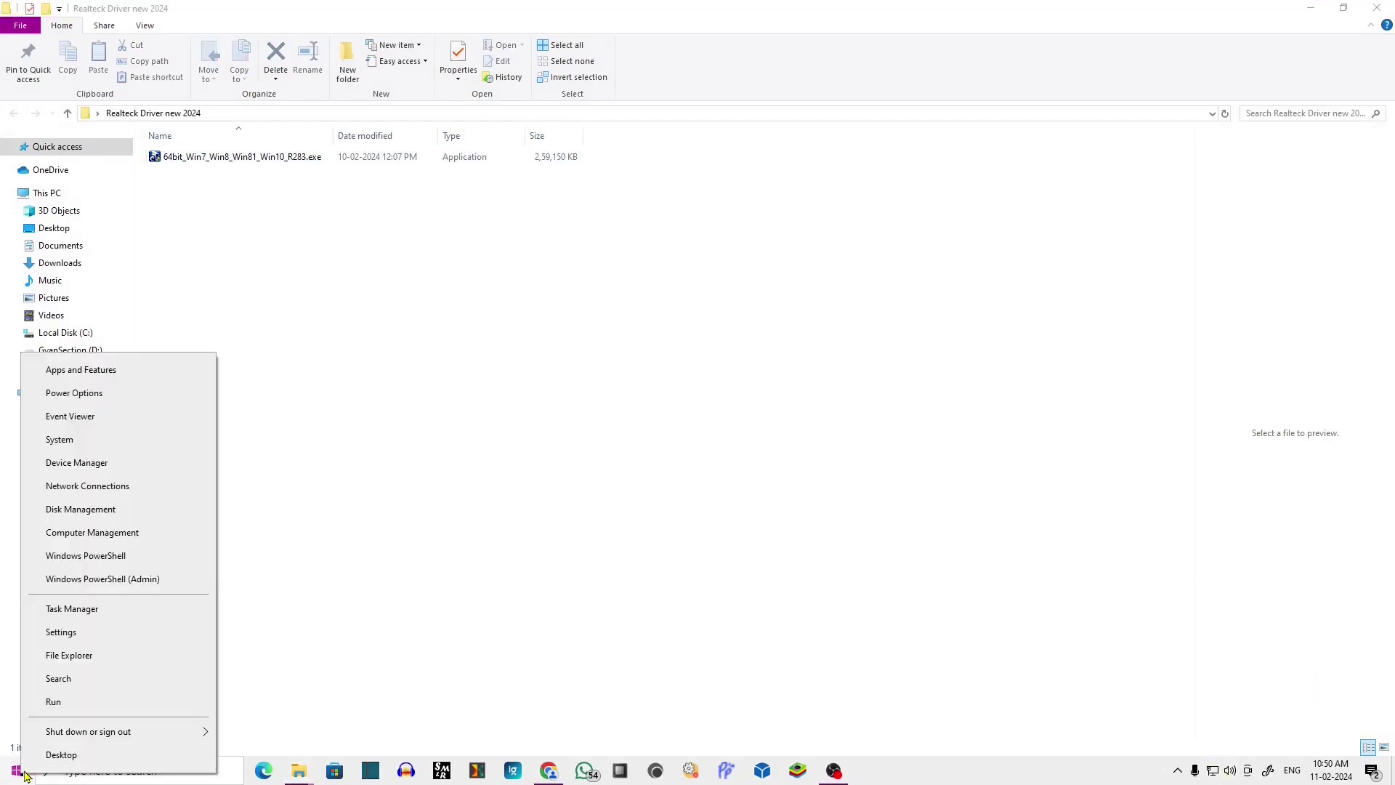
pyautogui.click(102, 463)
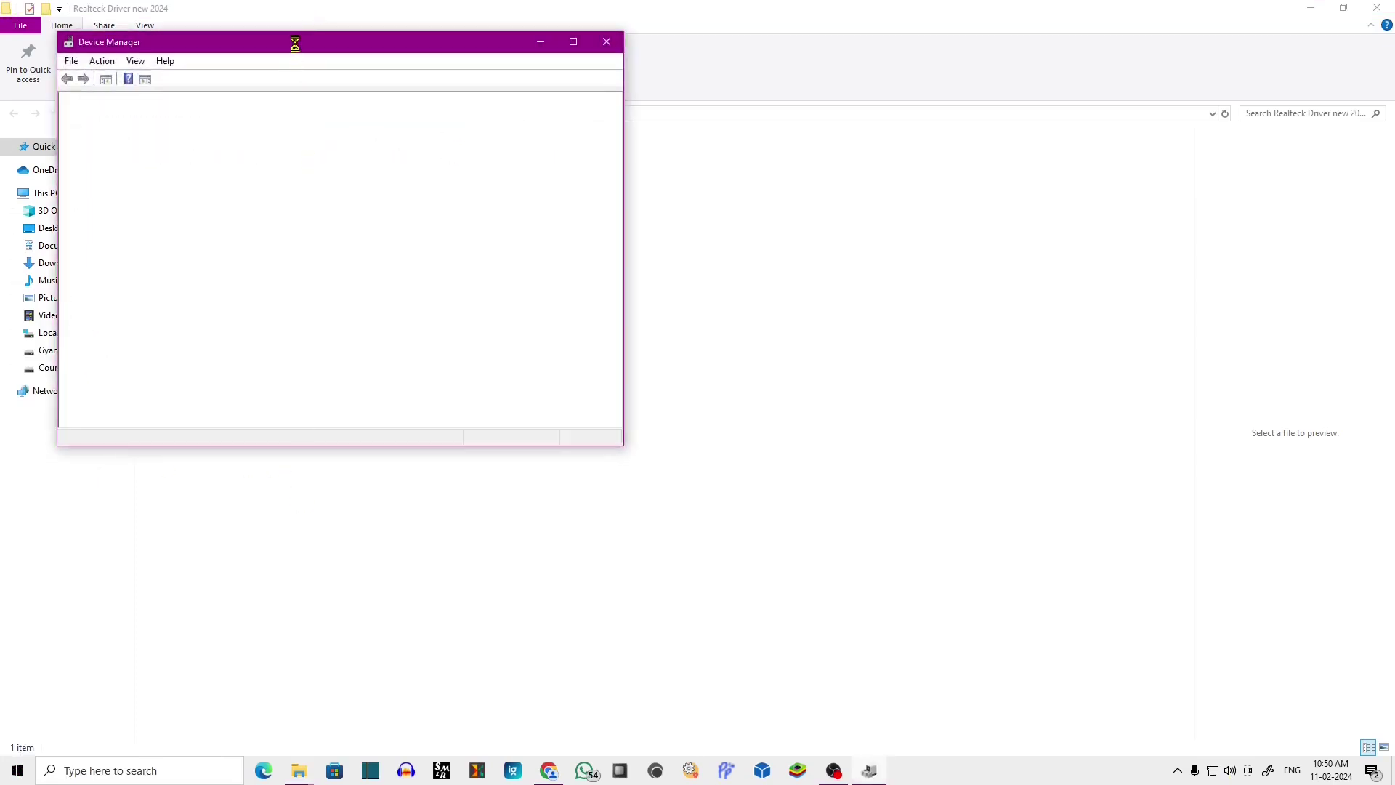
pyautogui.moveTo(295, 47); pyautogui.dragTo(609, 159)
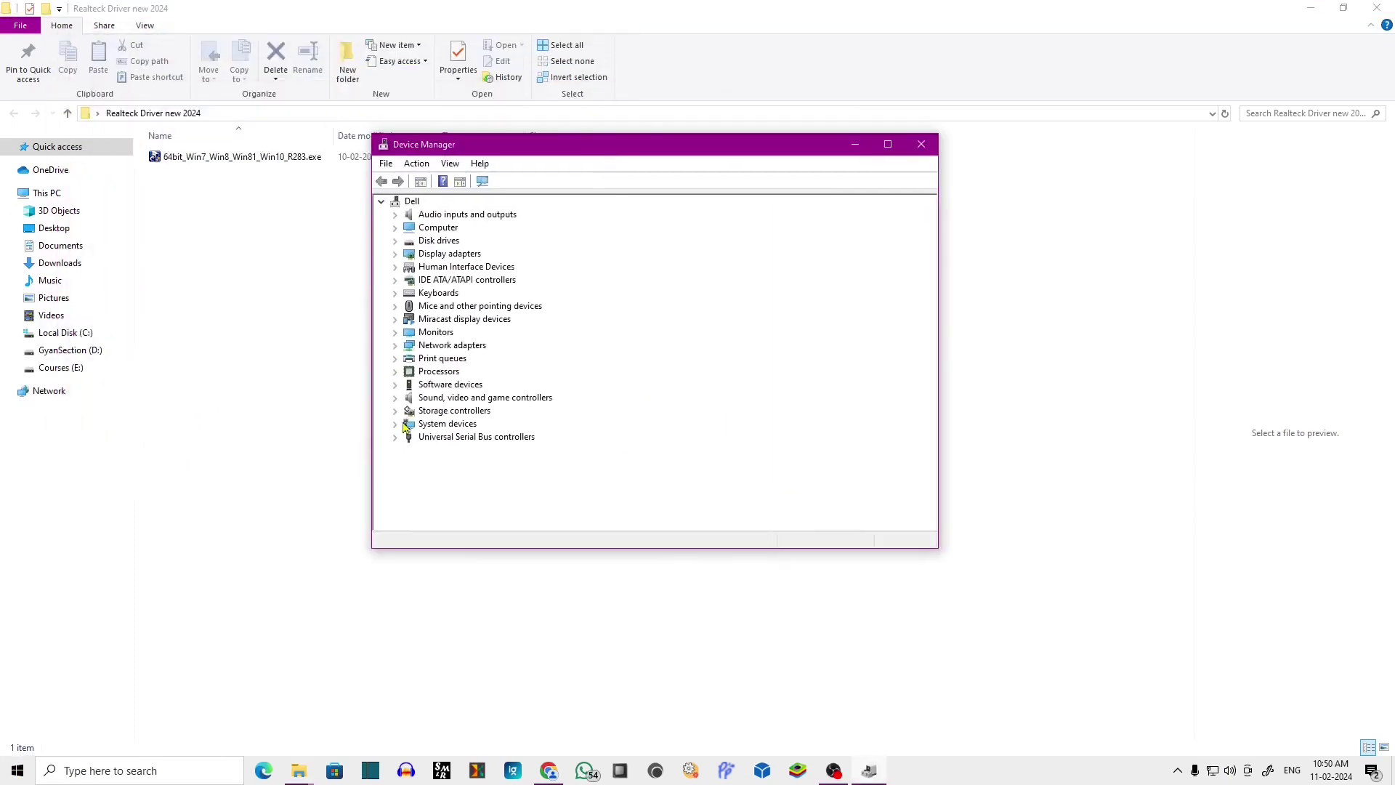
pyautogui.click(395, 397)
pyautogui.click(459, 427)
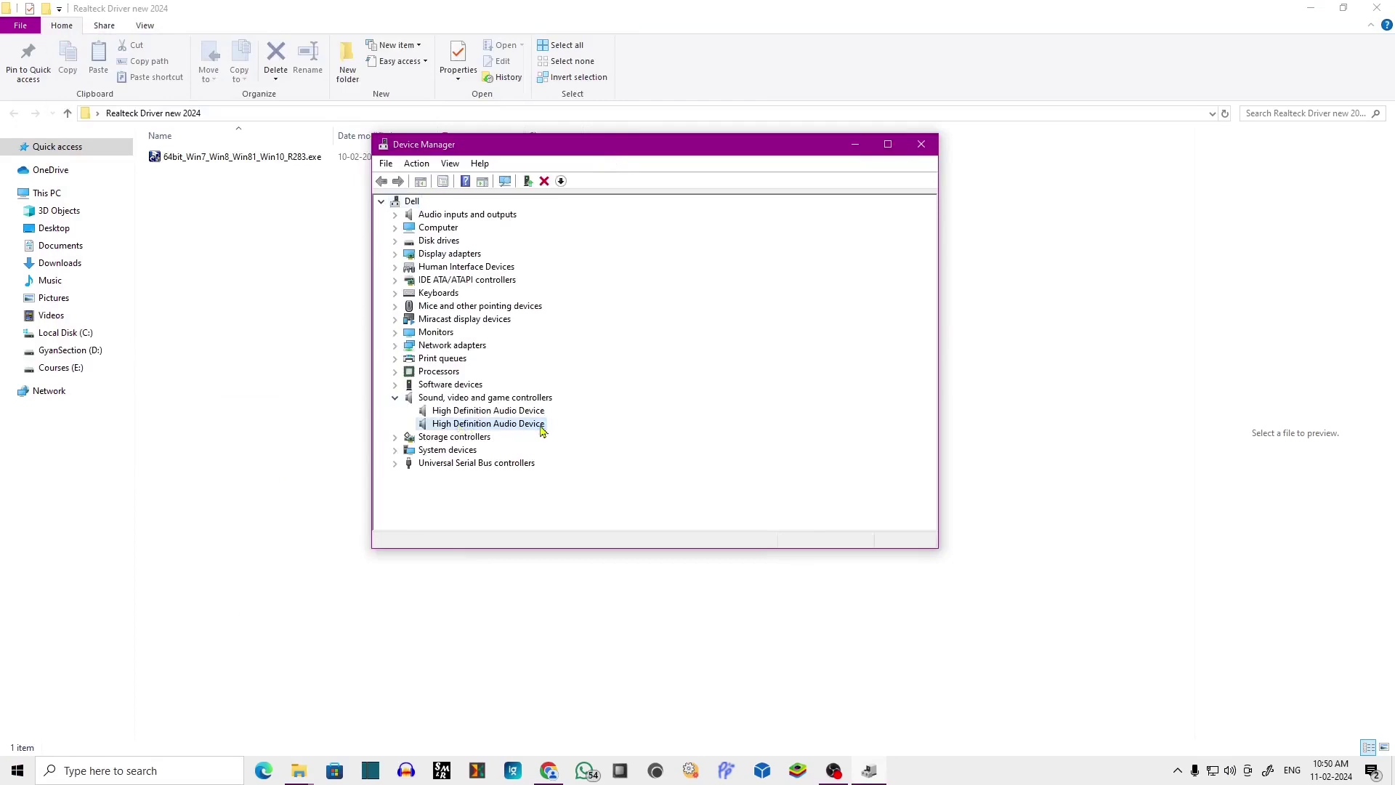
pyautogui.click(395, 214)
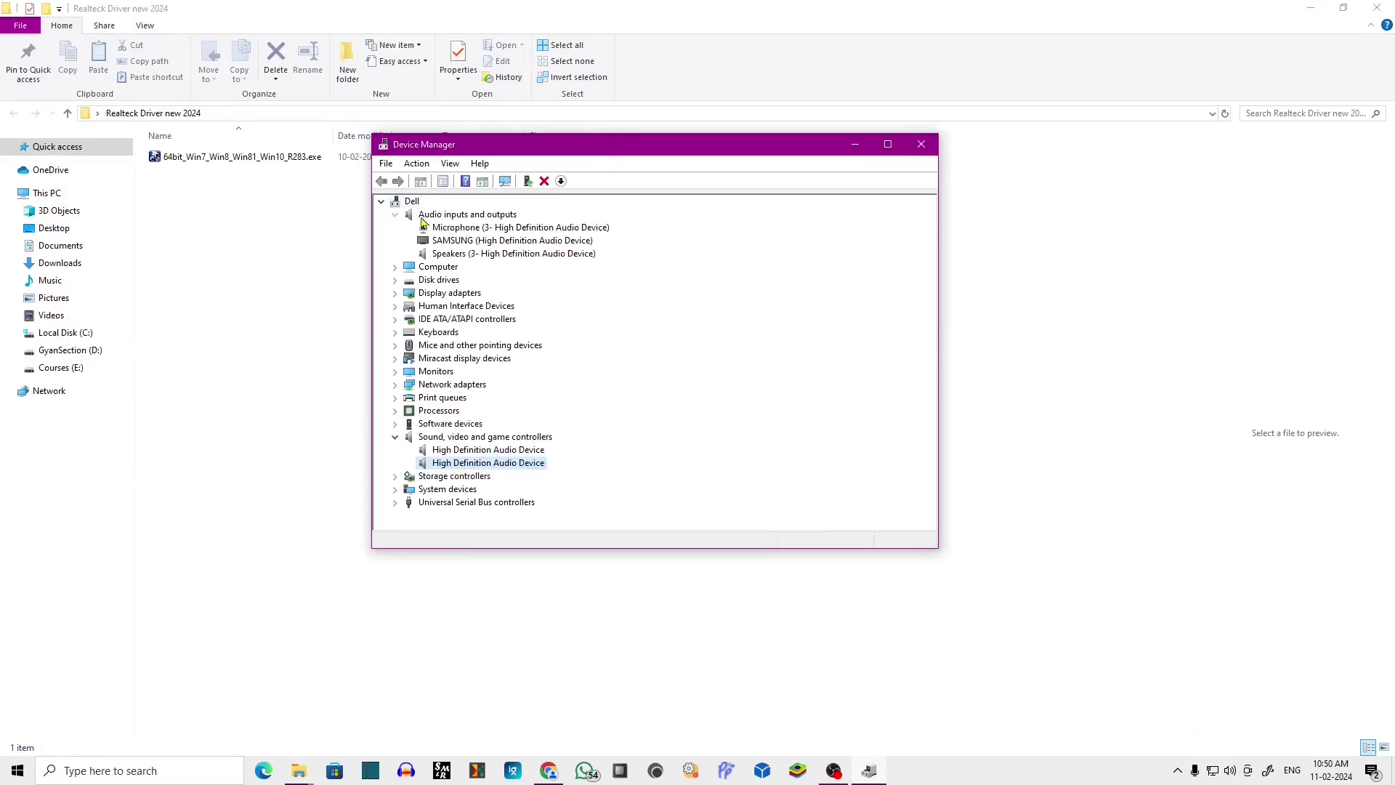
pyautogui.click(483, 229)
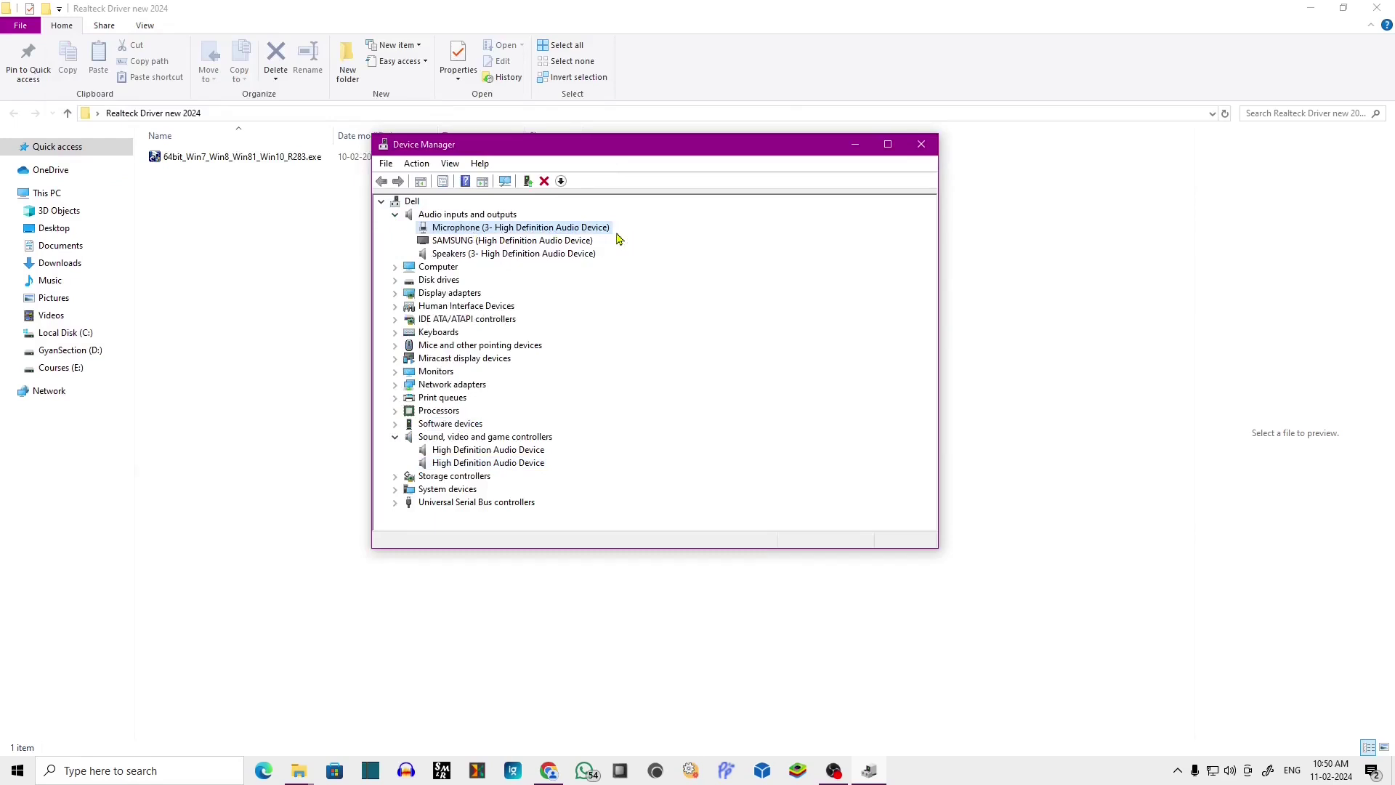
pyautogui.click(921, 144)
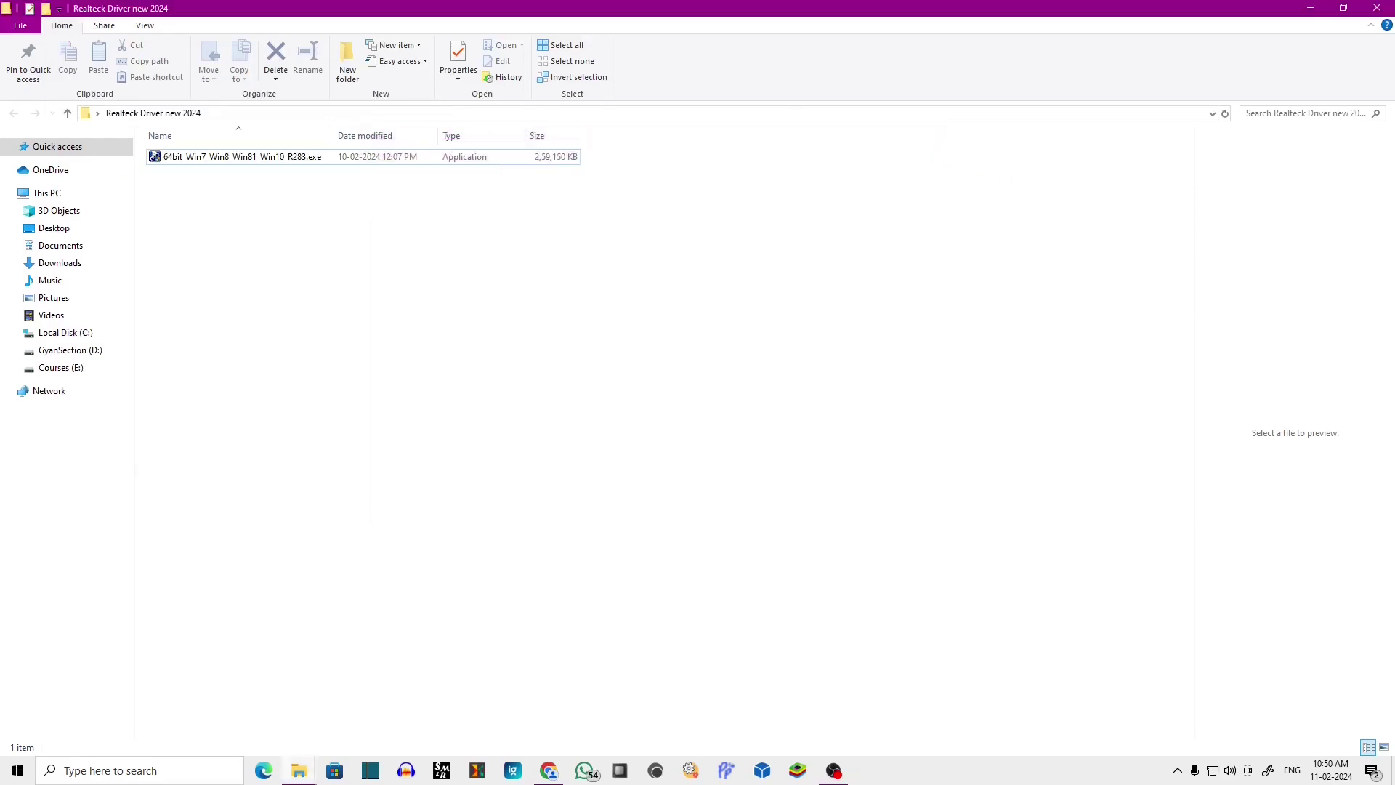
# Examine the recording and playback devices in the Windows Sound settings, then close the dialog
pyautogui.rightClick(1231, 771)
pyautogui.click(1235, 727)
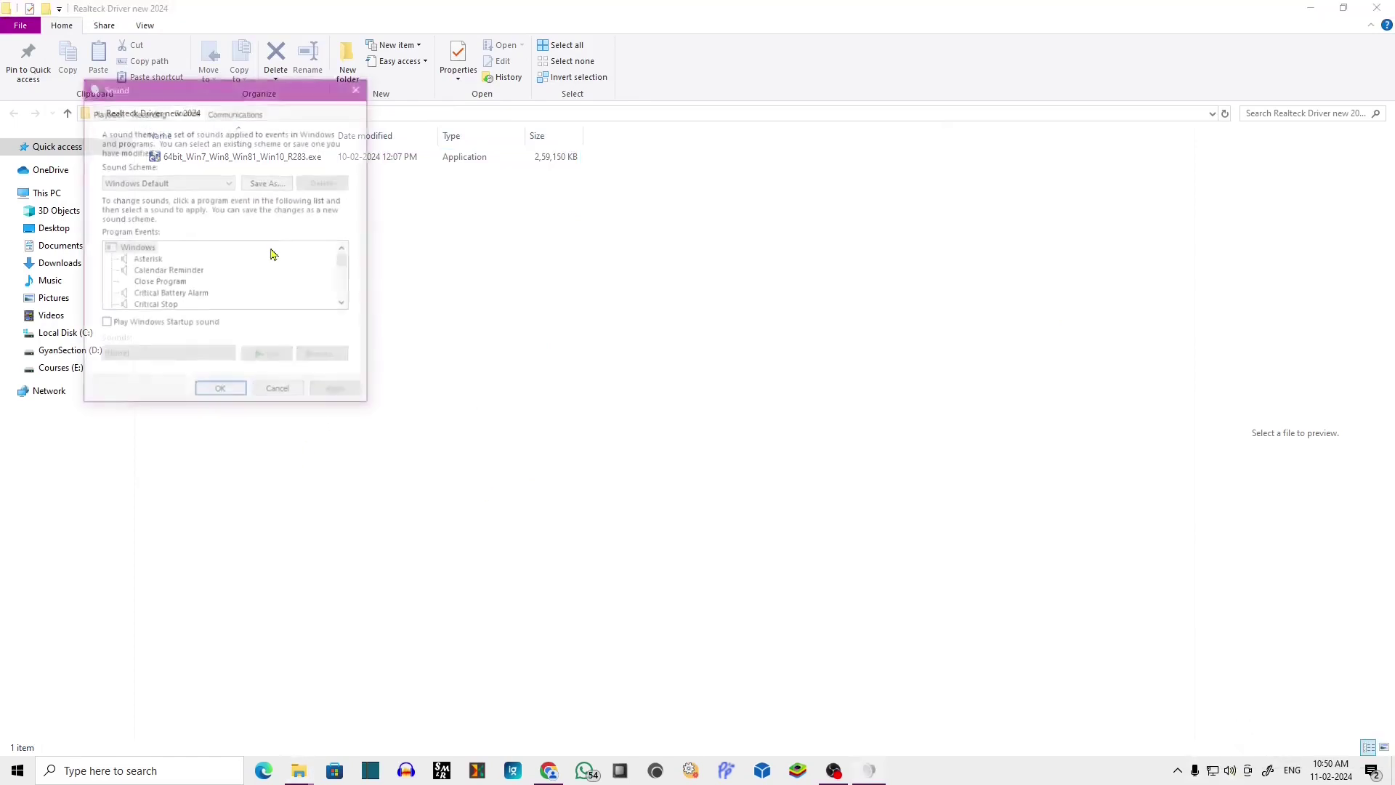
pyautogui.moveTo(214, 95); pyautogui.dragTo(477, 171)
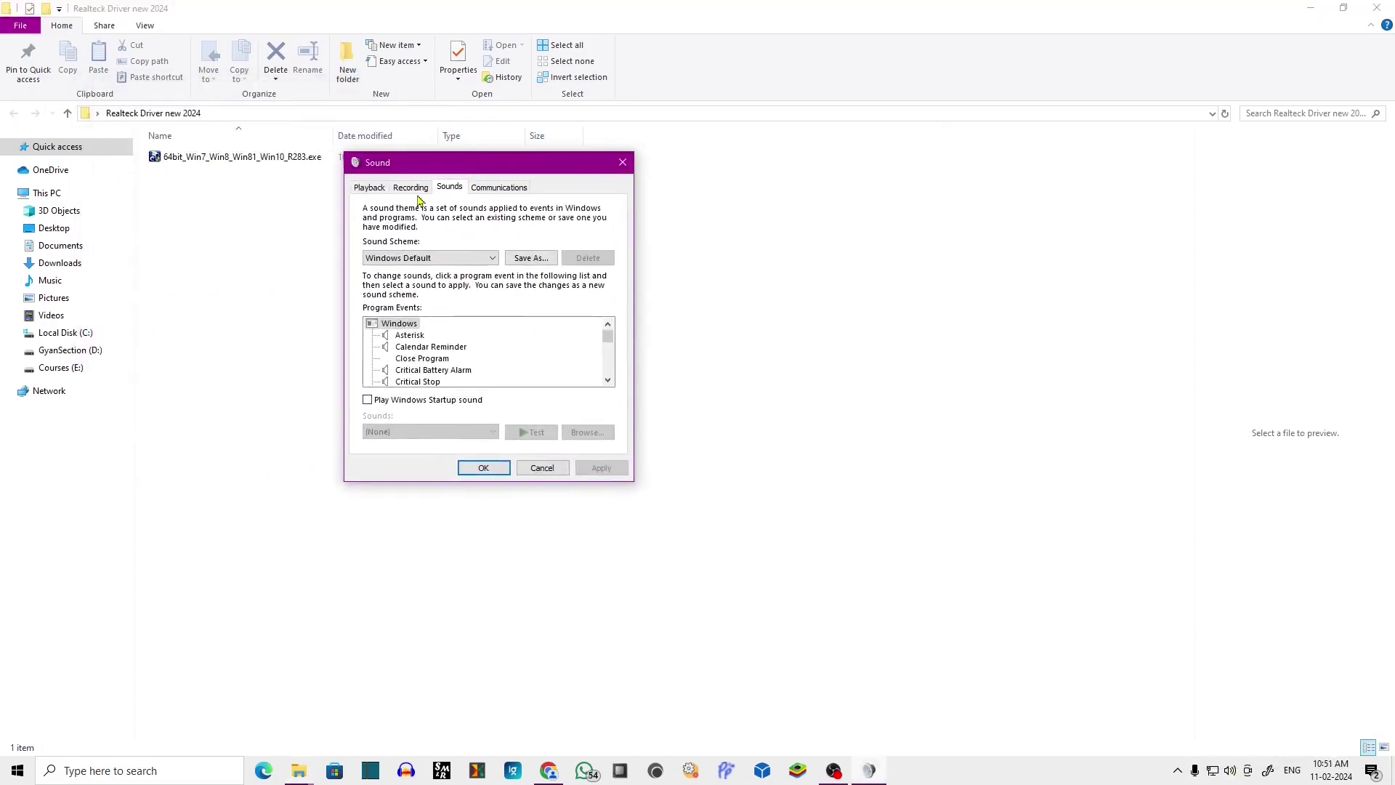
pyautogui.click(410, 186)
pyautogui.click(452, 276)
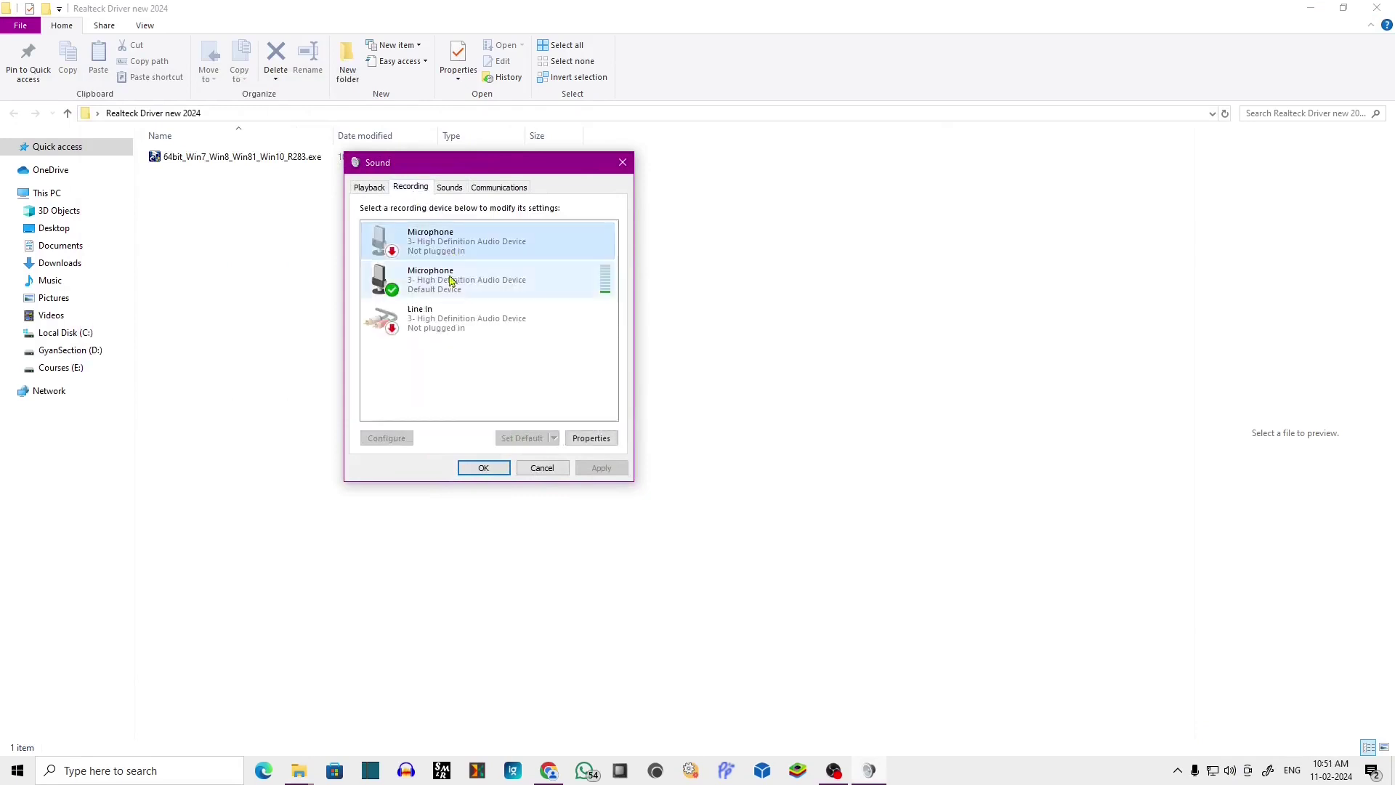
pyautogui.click(450, 324)
pyautogui.click(450, 280)
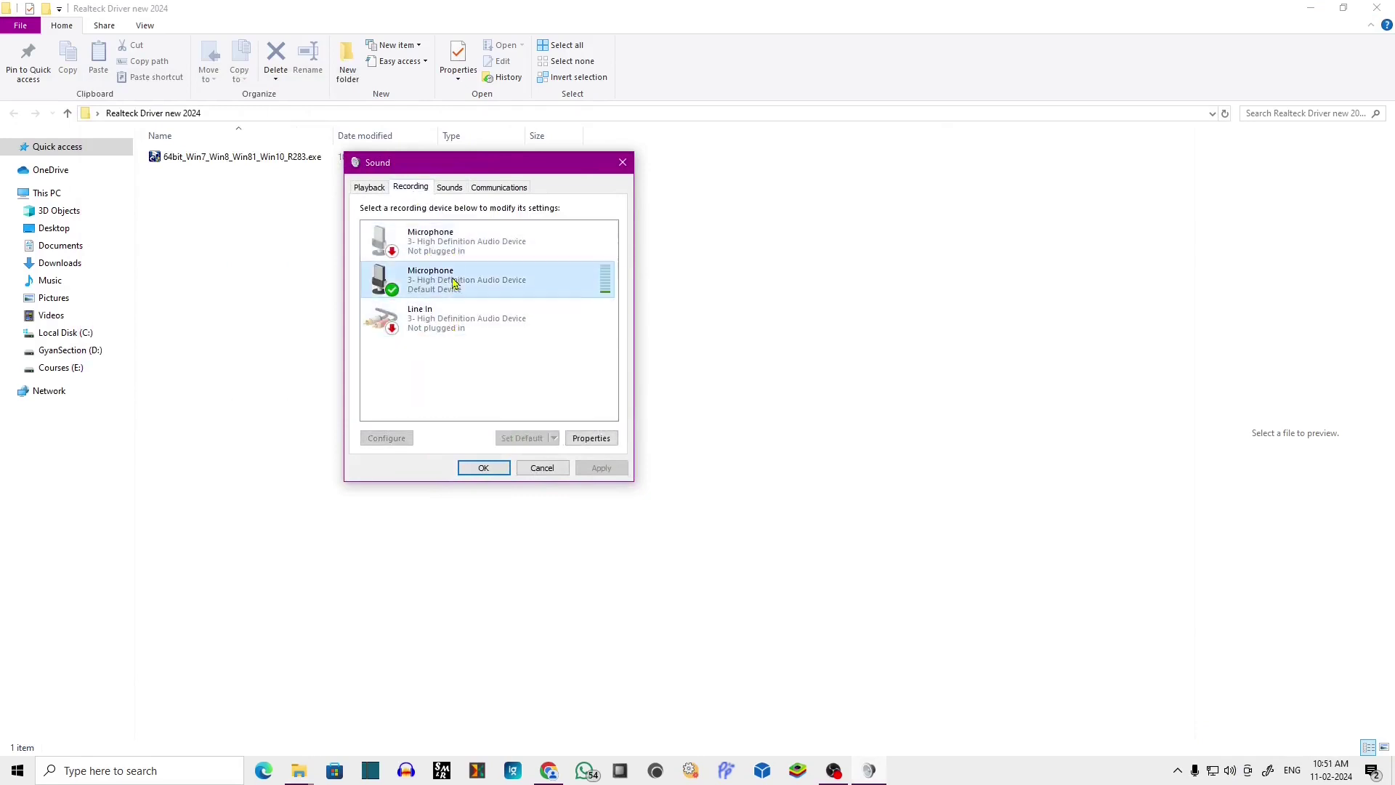
pyautogui.click(439, 236)
pyautogui.click(516, 279)
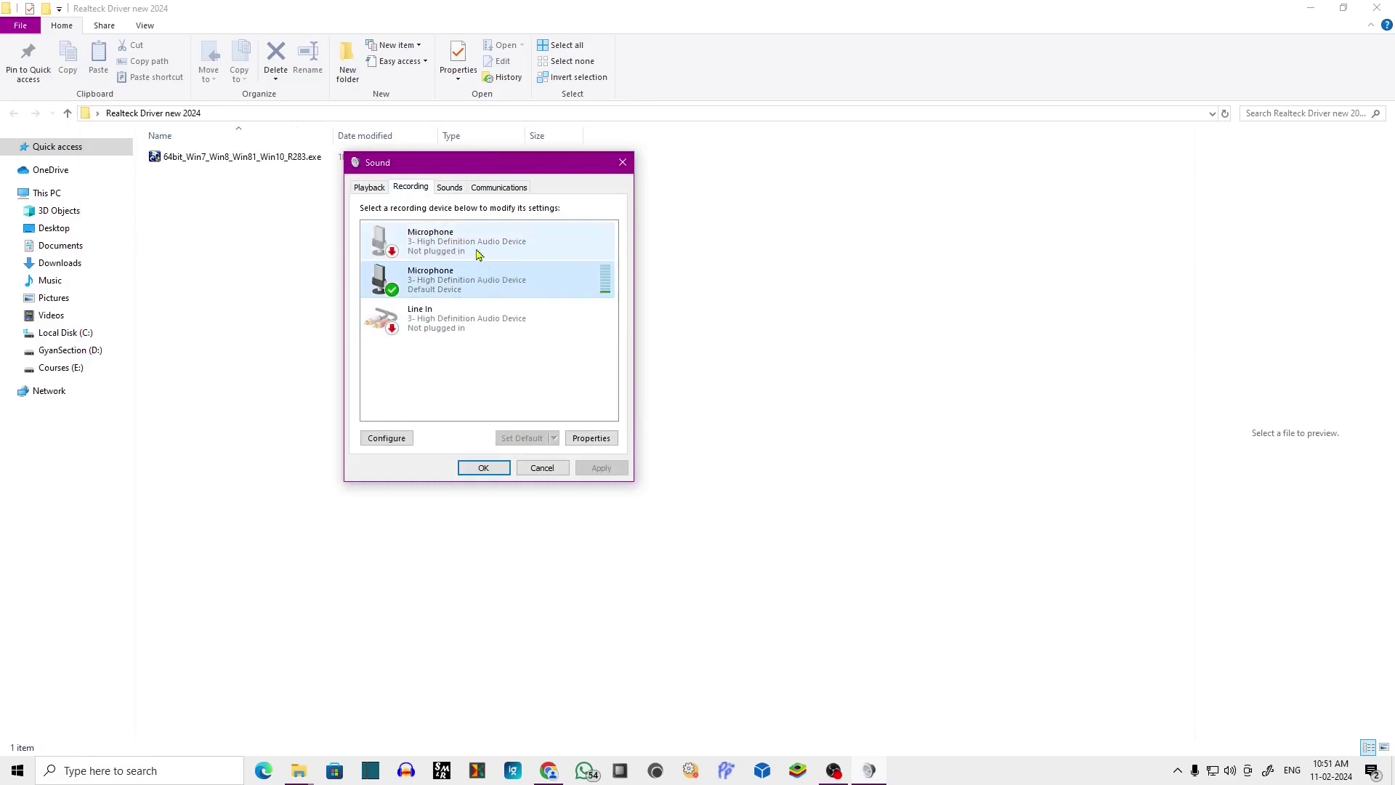
pyautogui.click(369, 187)
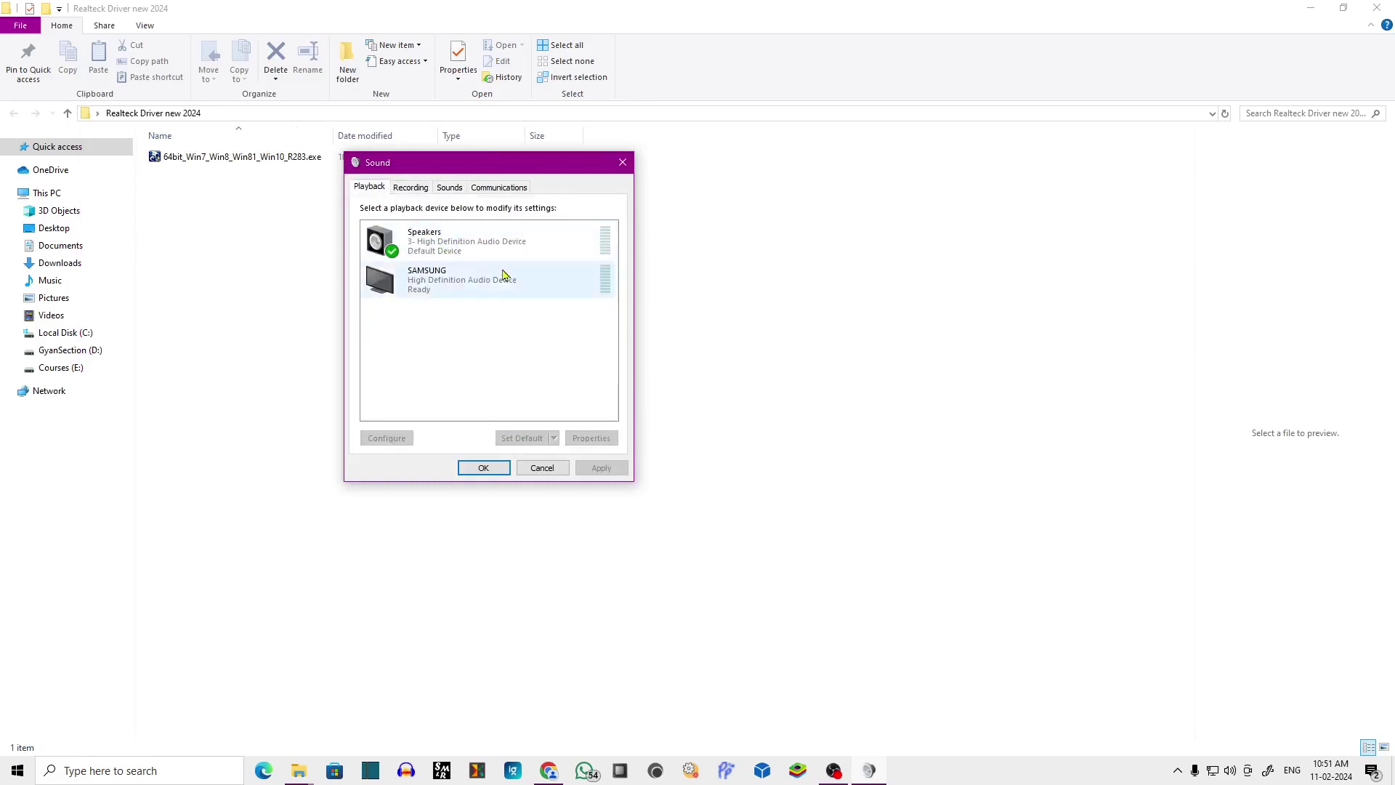
pyautogui.press('Escape')
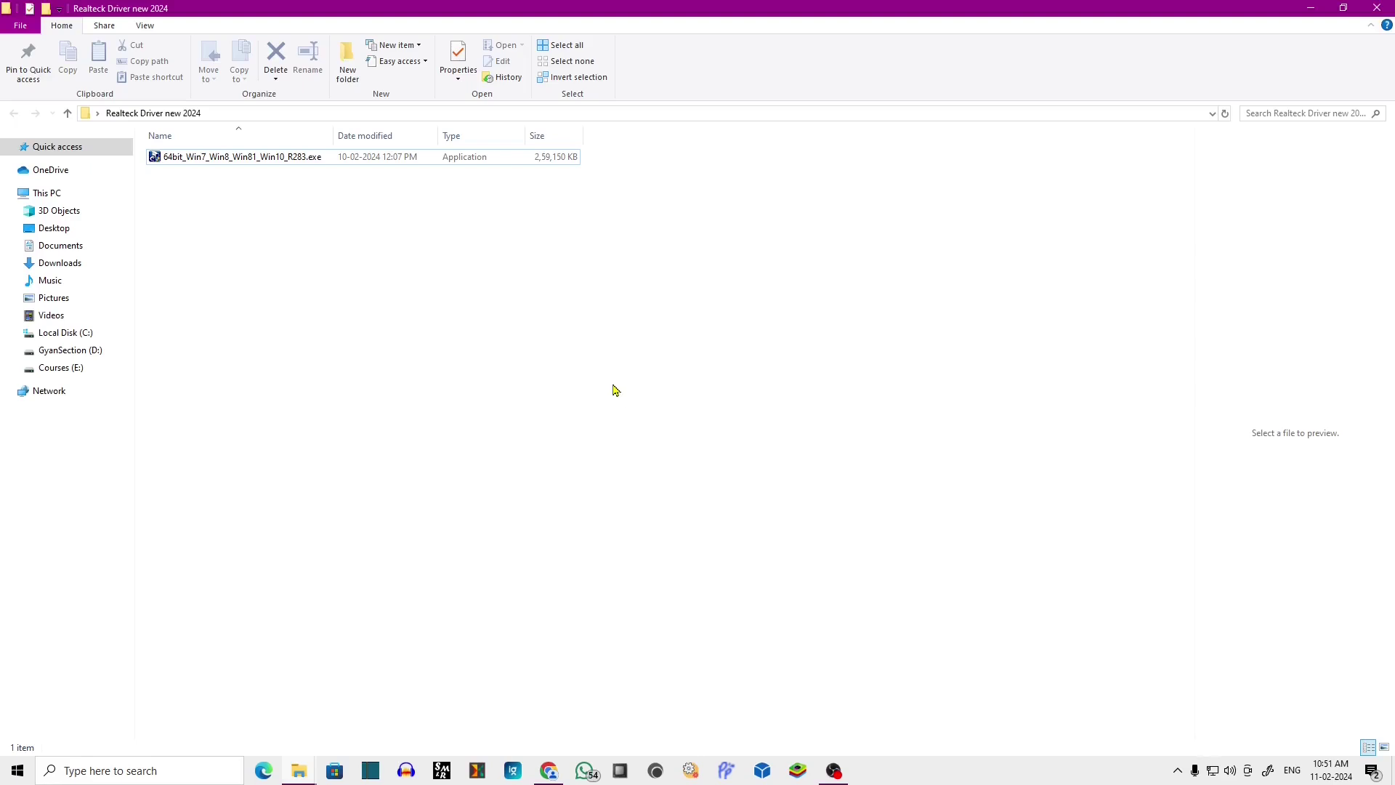
# Run 64bit_Win7_Win8_Win81_Win10_R283.exe as administrator and proceed past the setup wizard's welcome page
pyautogui.rightClick(260, 158)
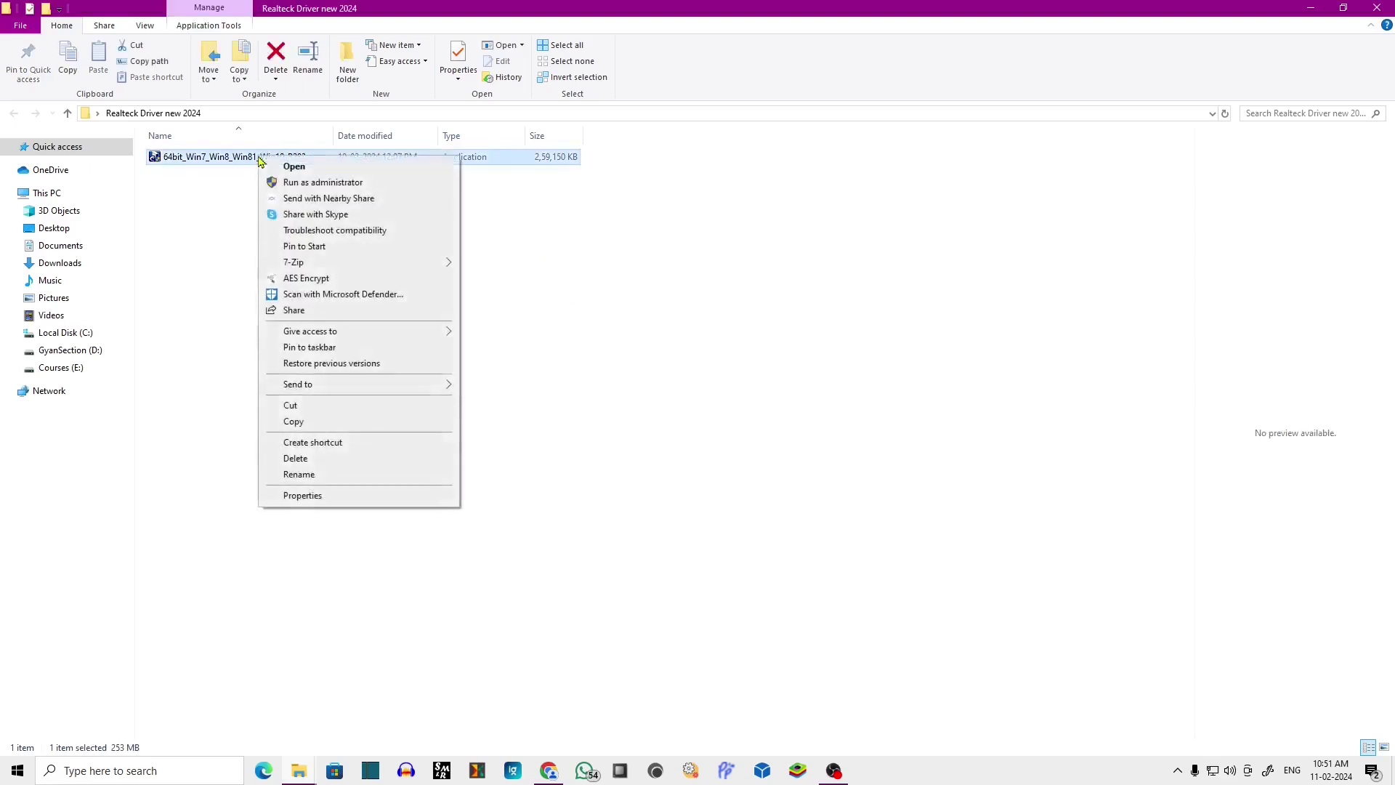
pyautogui.click(323, 183)
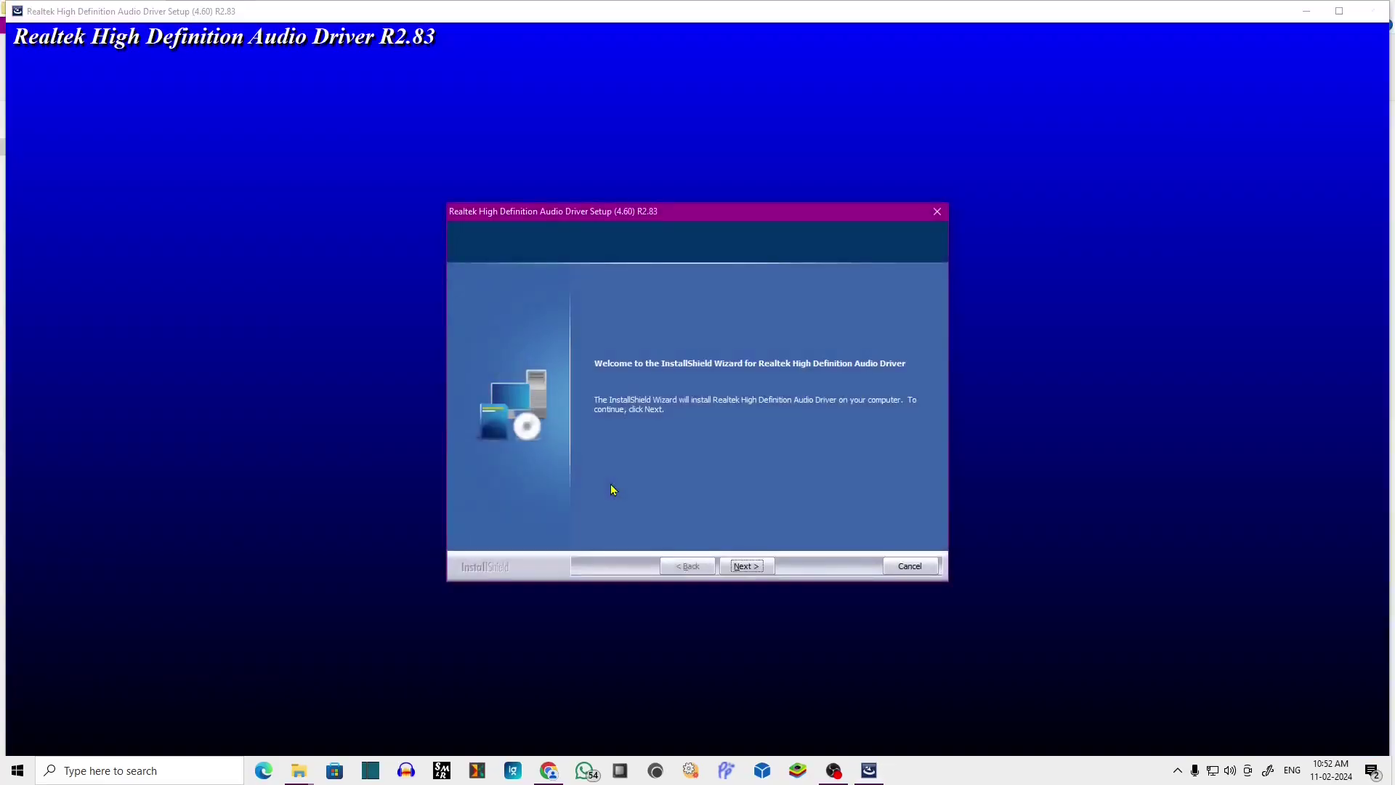
pyautogui.click(756, 565)
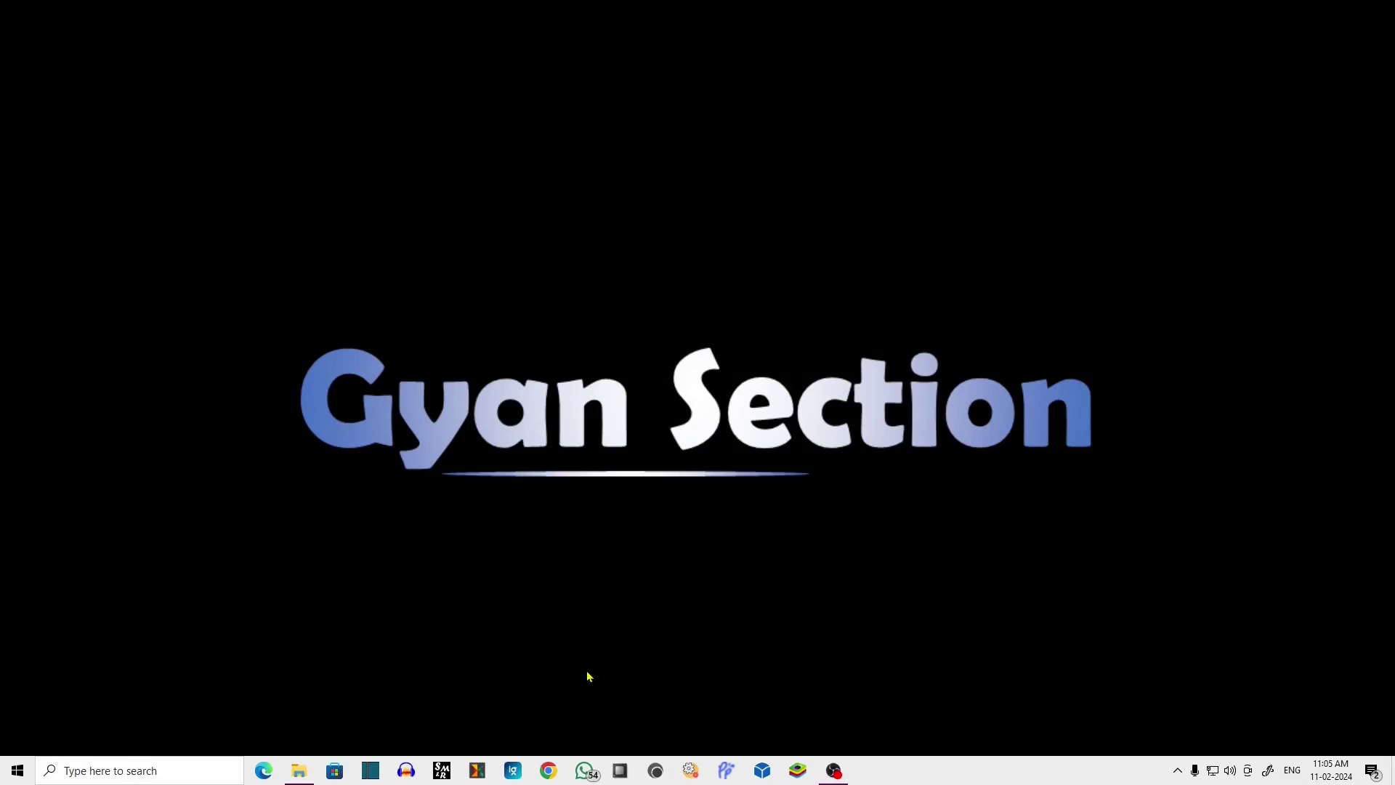
# Open Control Panel, set its view to Category, and select Realtek High Definition Audio Driver in Programs and Features
pyautogui.press('super+r')
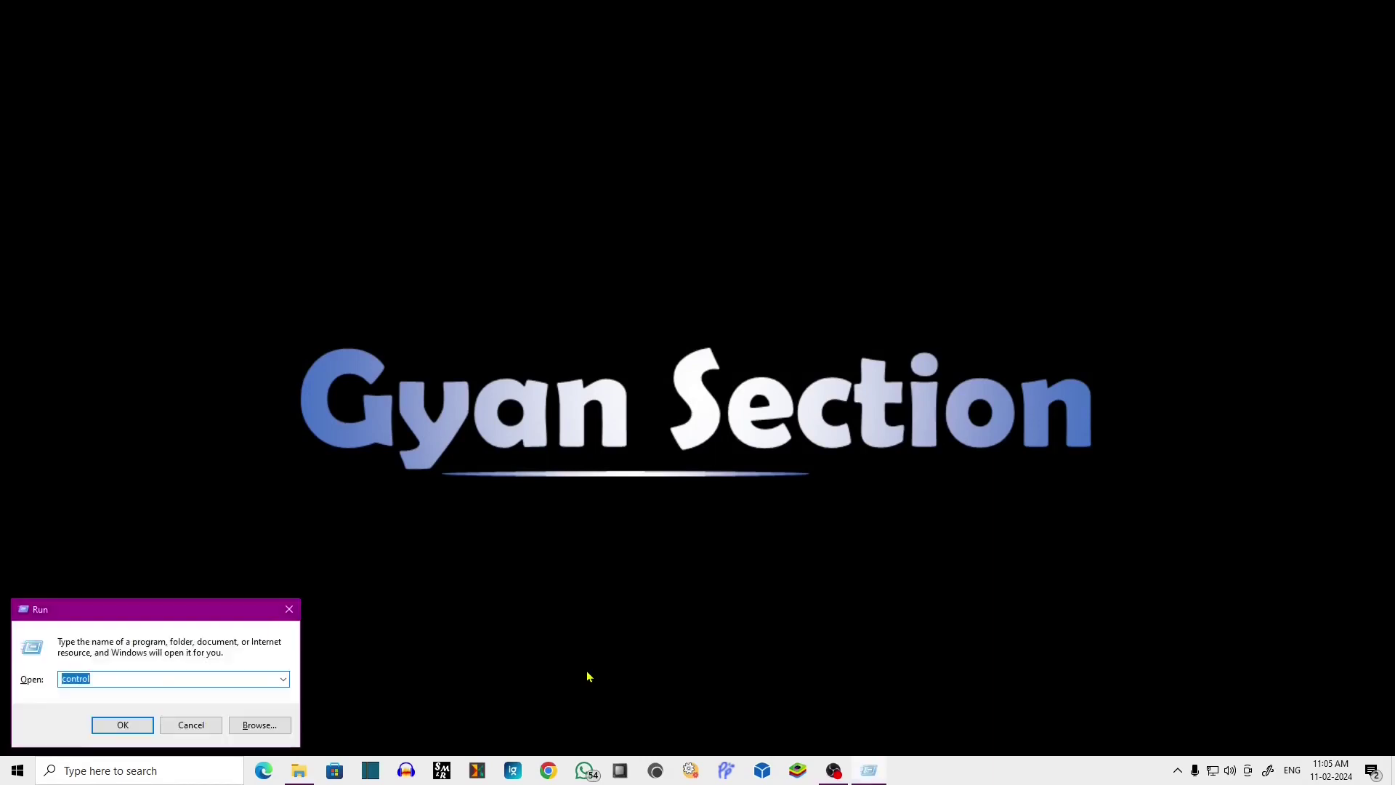
pyautogui.press('Return')
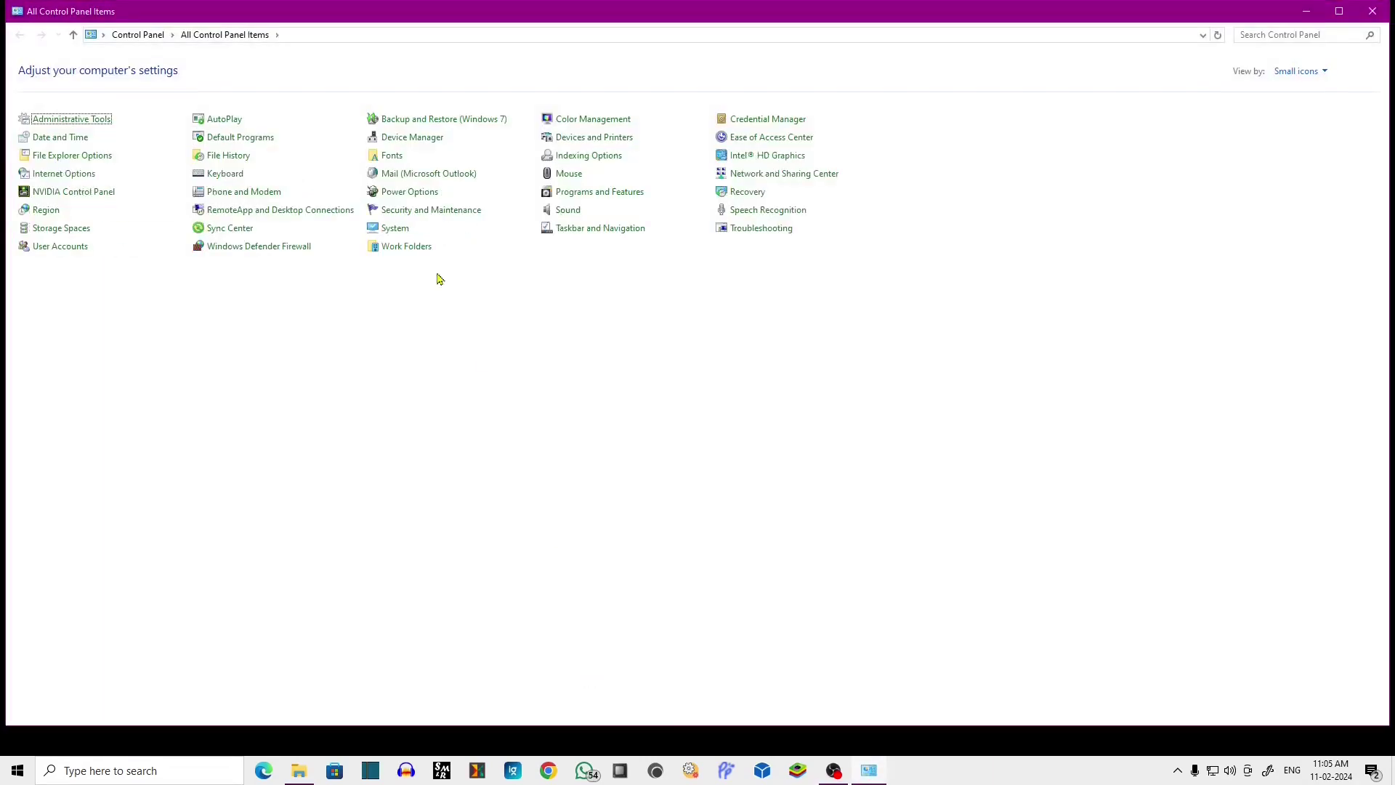
pyautogui.click(1298, 70)
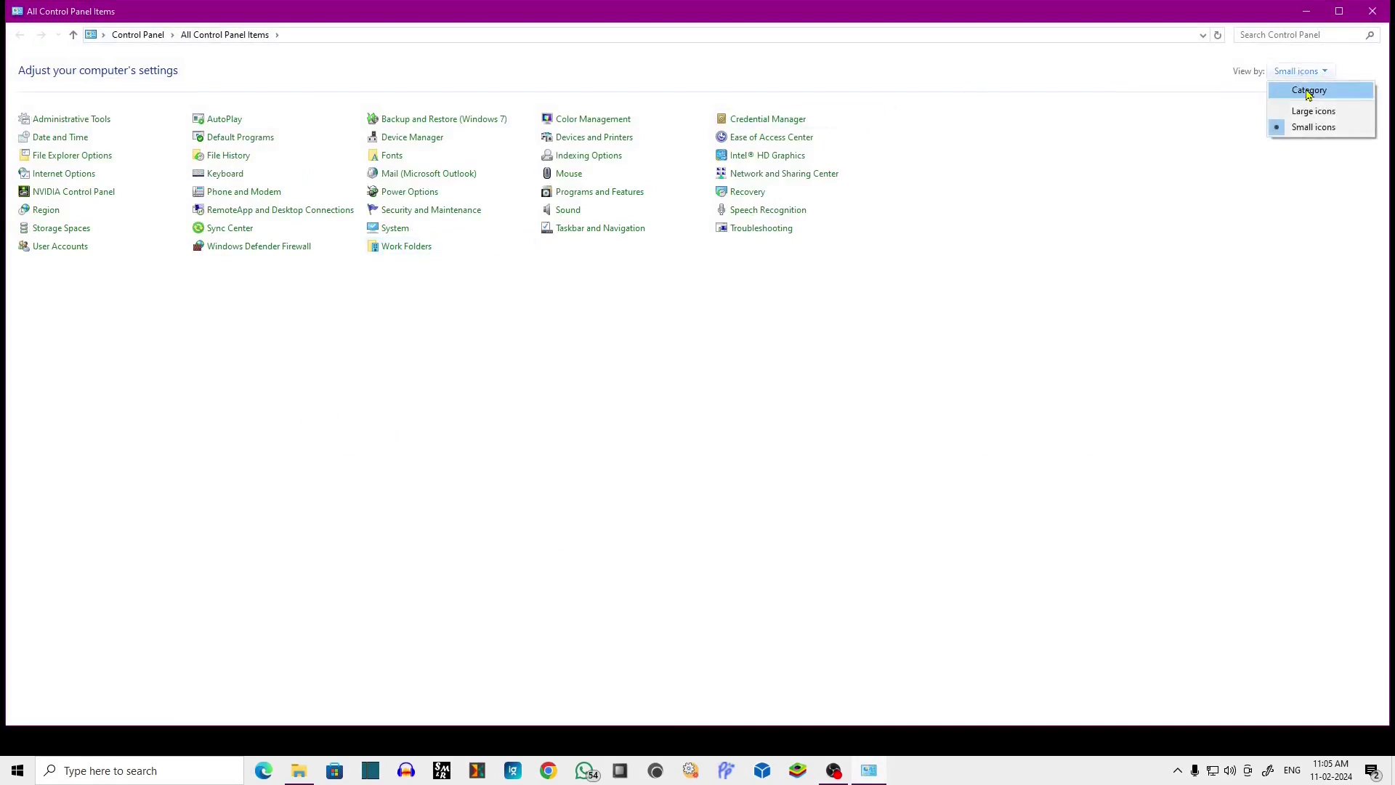
pyautogui.click(1308, 93)
pyautogui.click(513, 255)
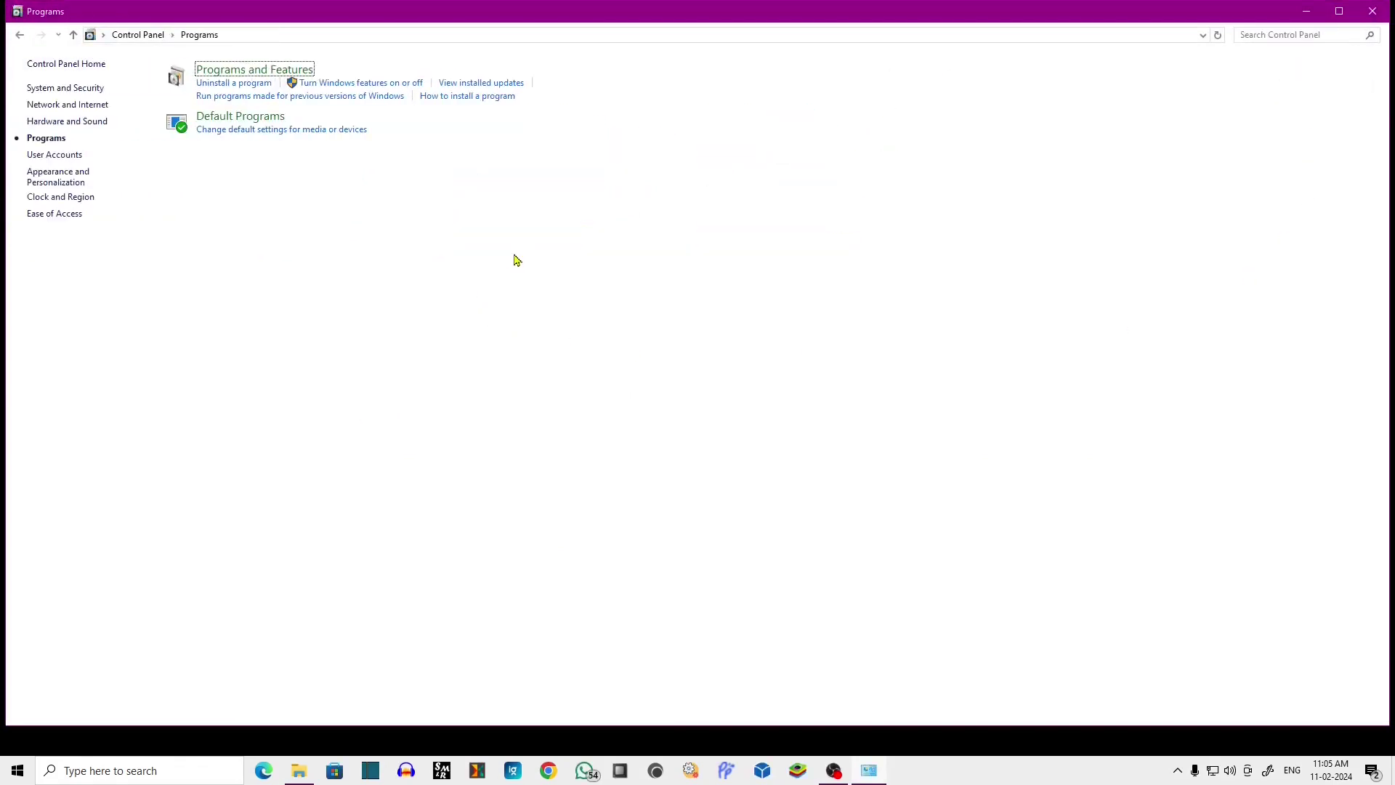
pyautogui.click(301, 69)
pyautogui.click(401, 159)
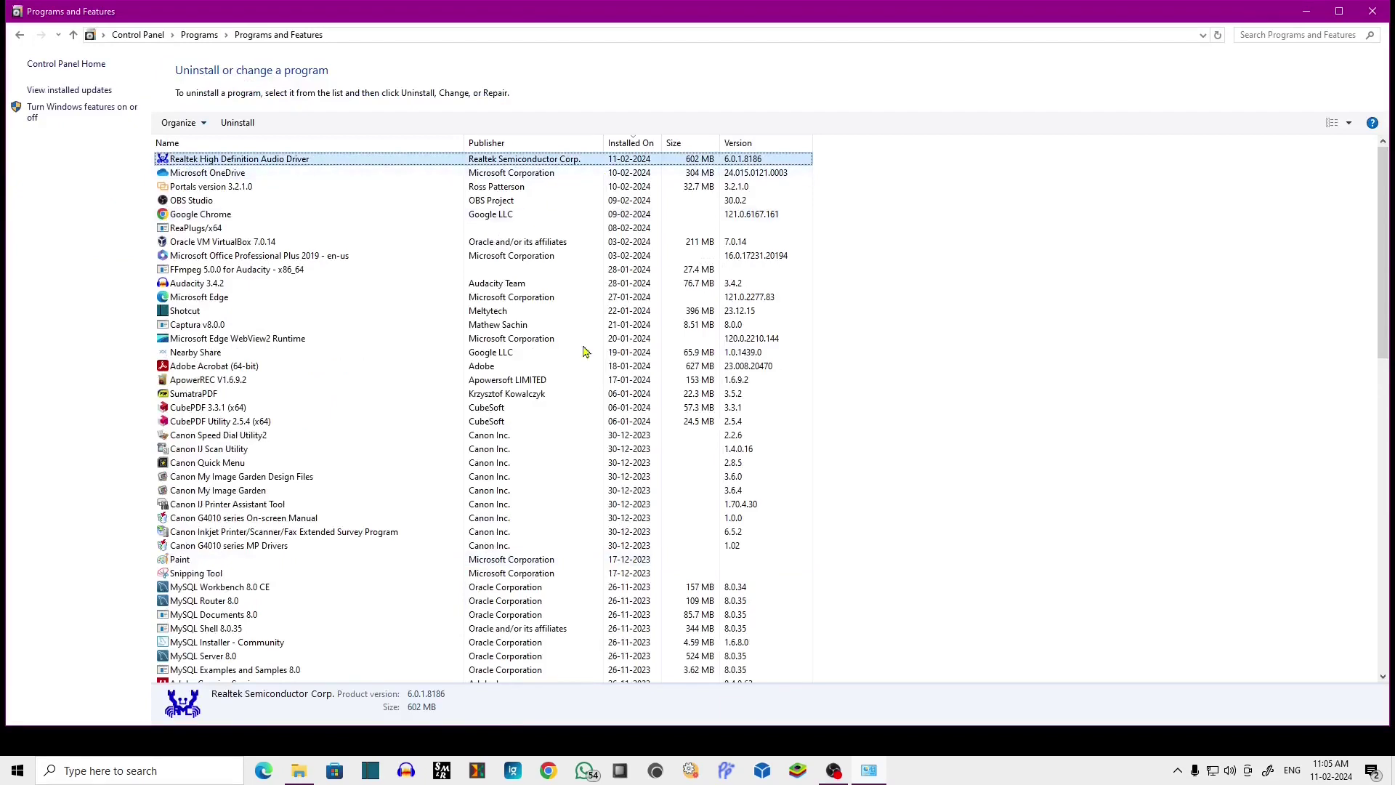
# Close Programs and Features, check the Microphone among the recording devices in the Windows Sound settings, and close the dialog
pyautogui.click(1372, 10)
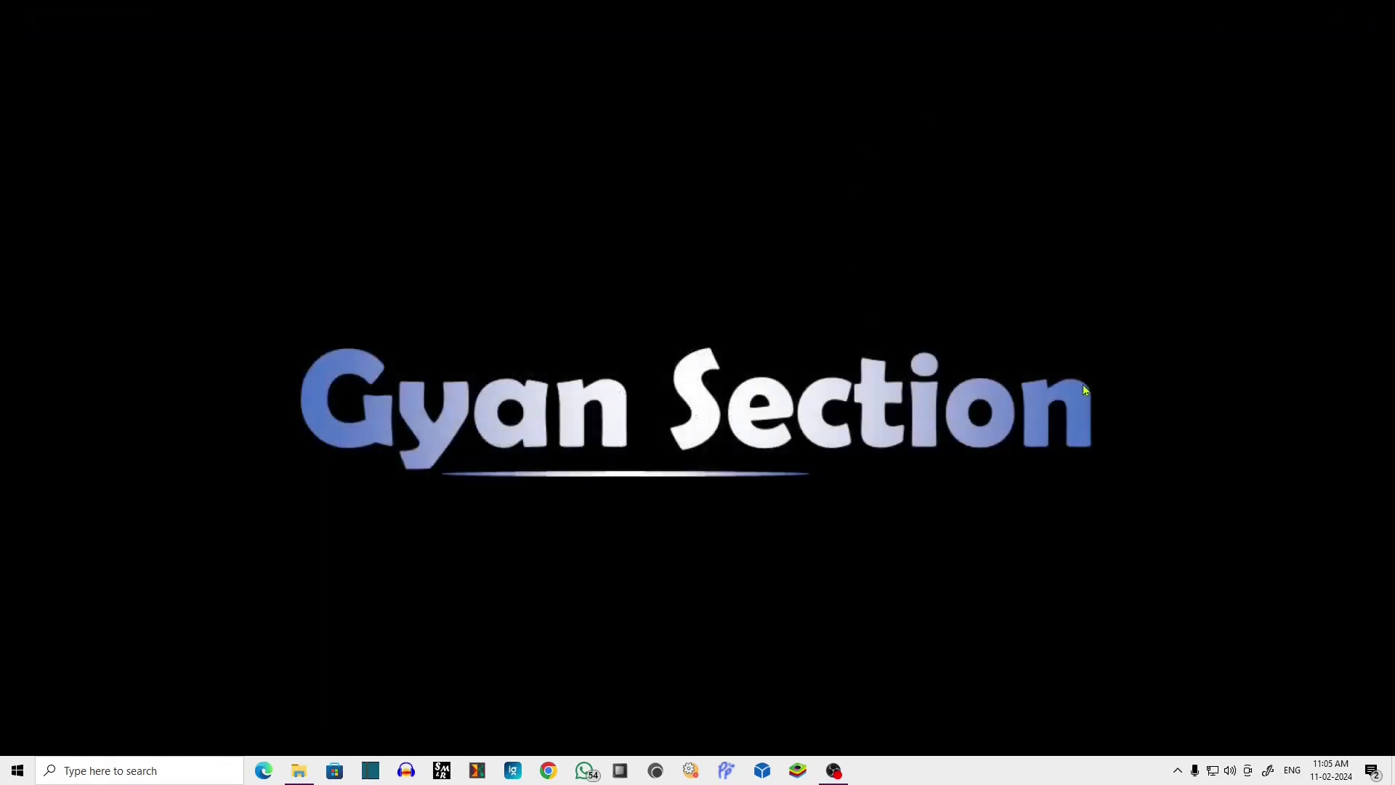
pyautogui.rightClick(1228, 776)
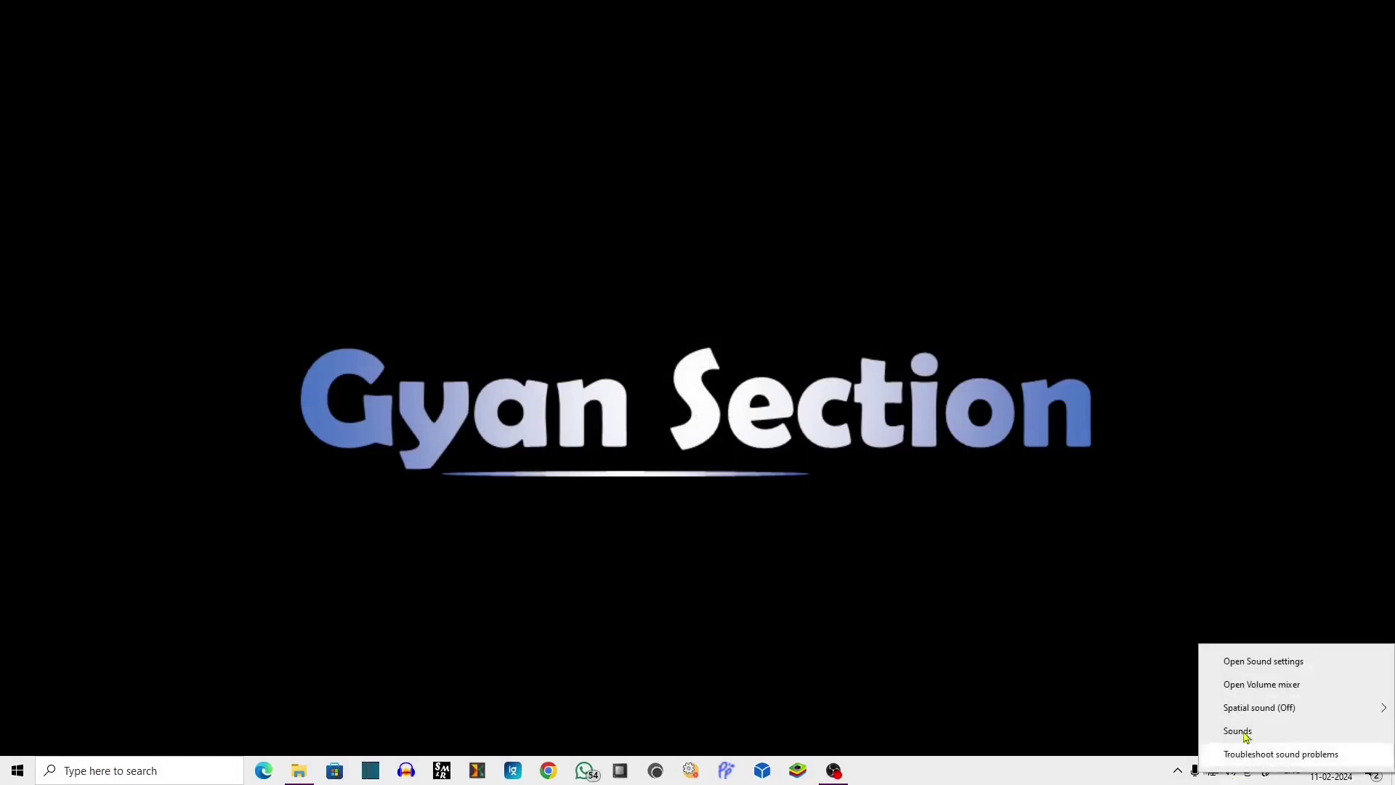
pyautogui.click(1235, 729)
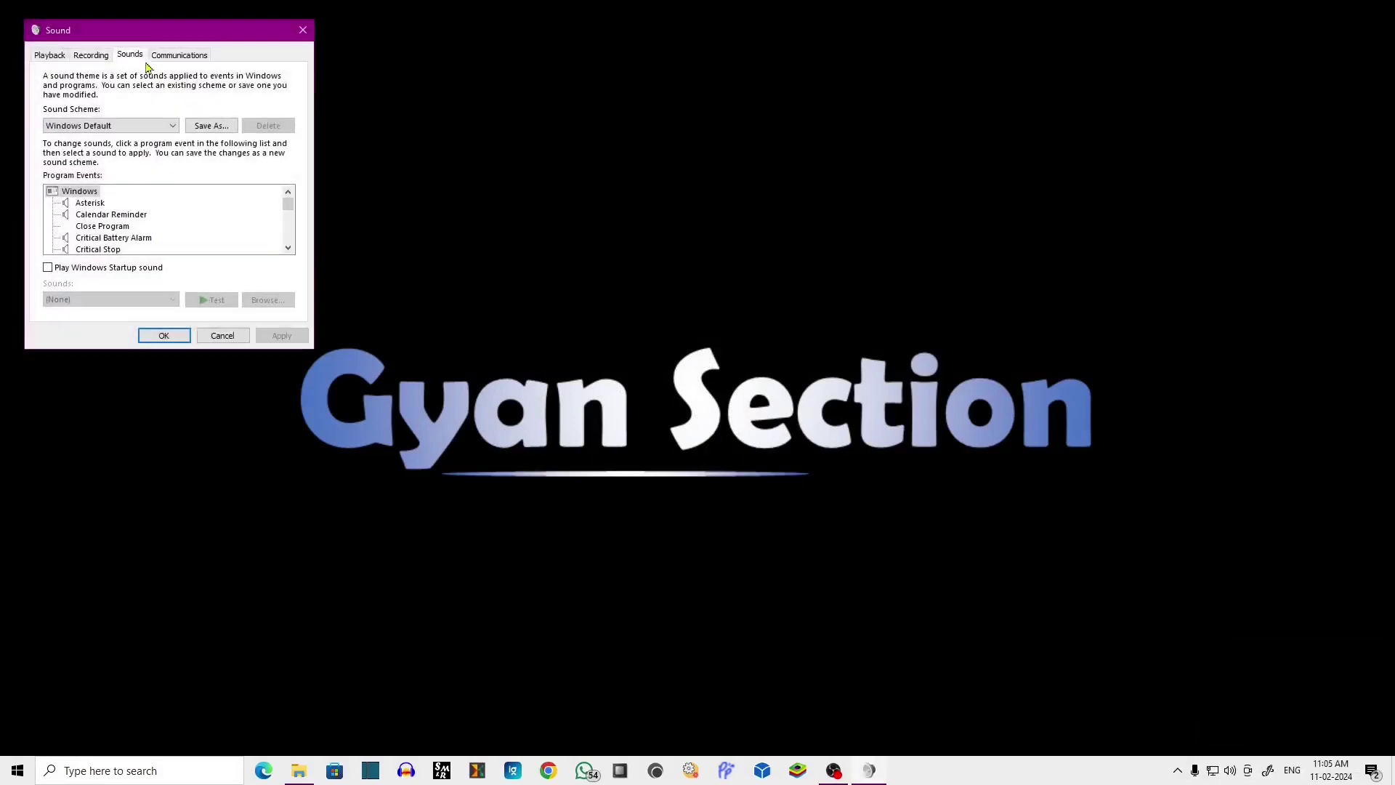
pyautogui.moveTo(174, 32); pyautogui.dragTo(688, 142)
pyautogui.click(625, 146)
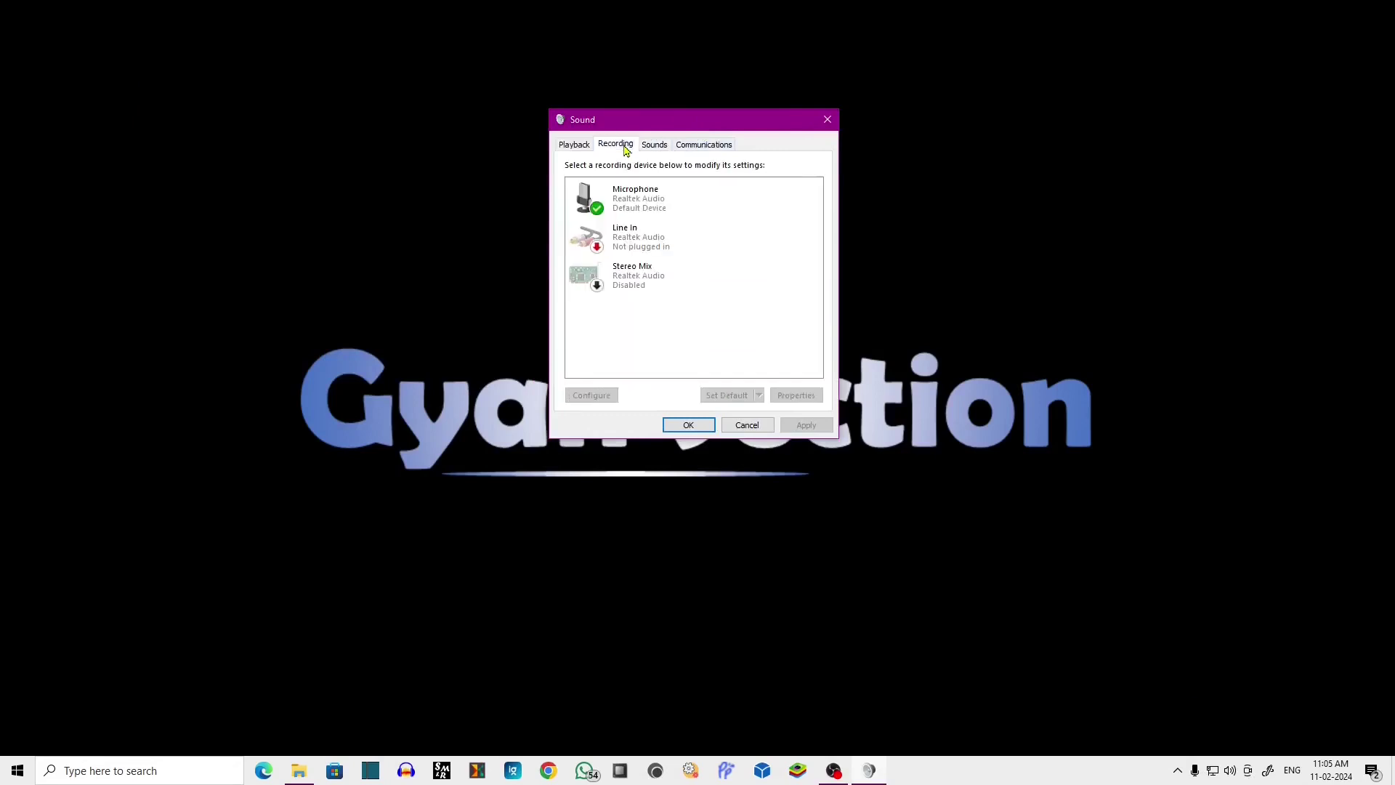
pyautogui.click(646, 209)
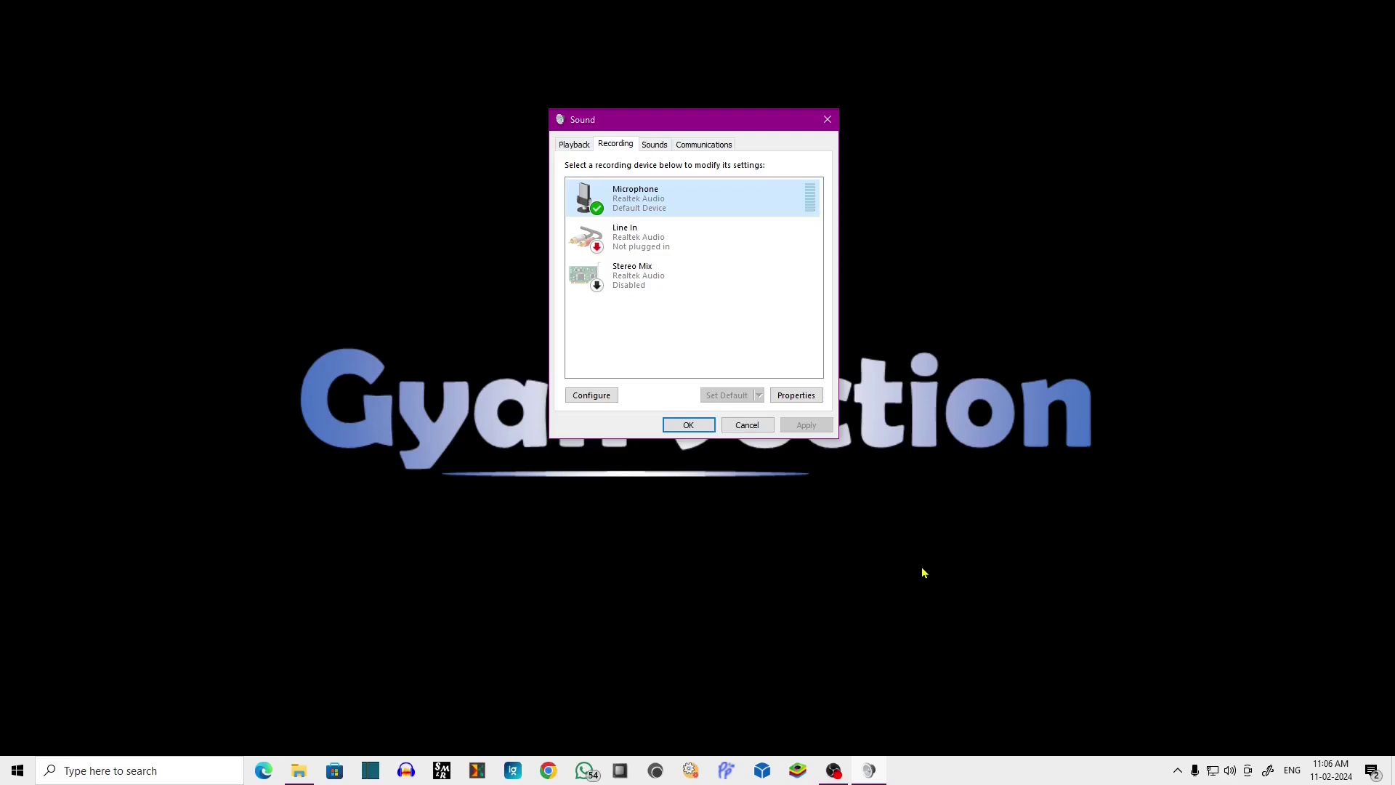
pyautogui.click(690, 425)
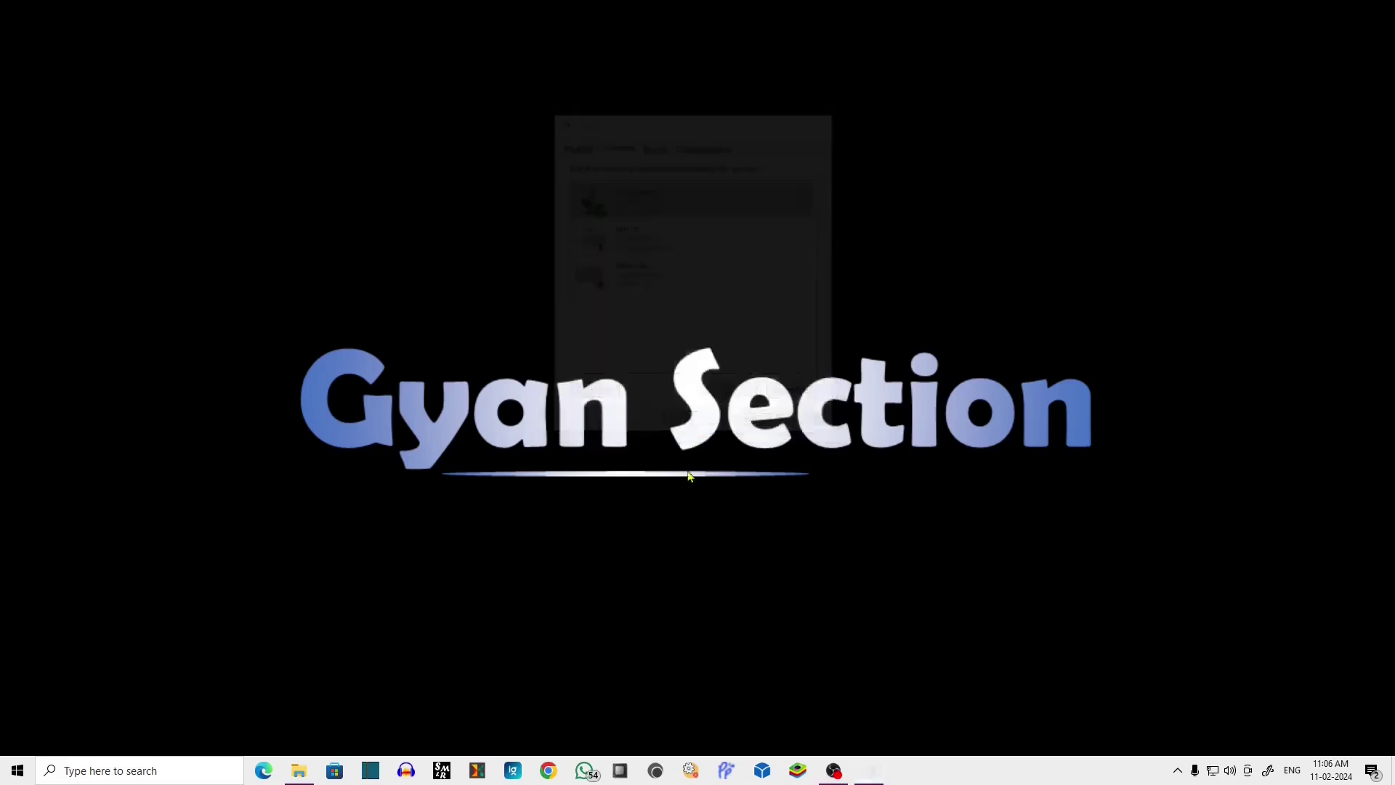